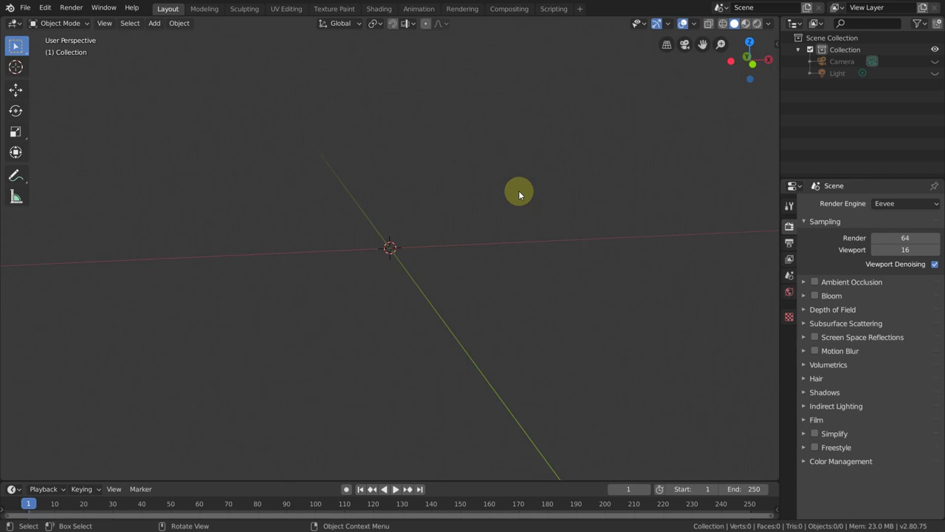
# Add a mesh cylinder and set its Vertices to 16 in the F9 settings panel
pyautogui.press('shift')
pyautogui.hotkey('shift', 'a')
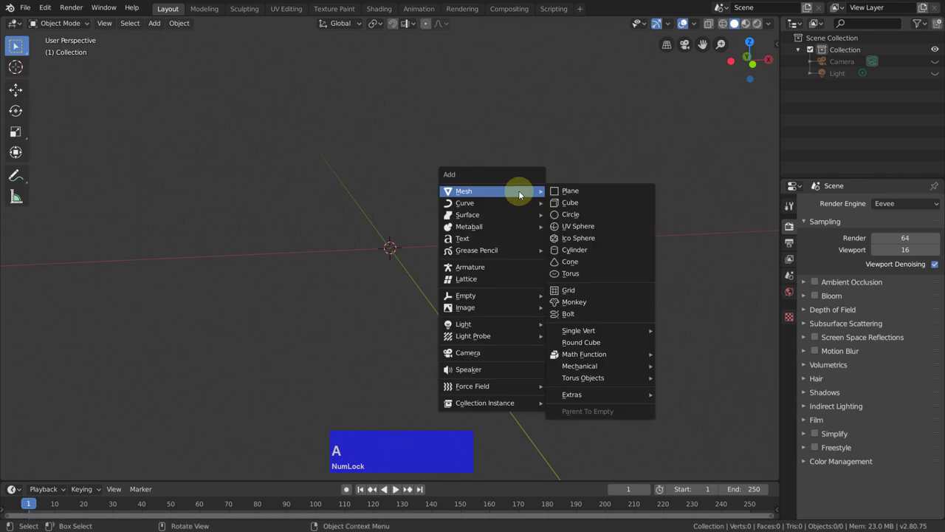
pyautogui.click(590, 249)
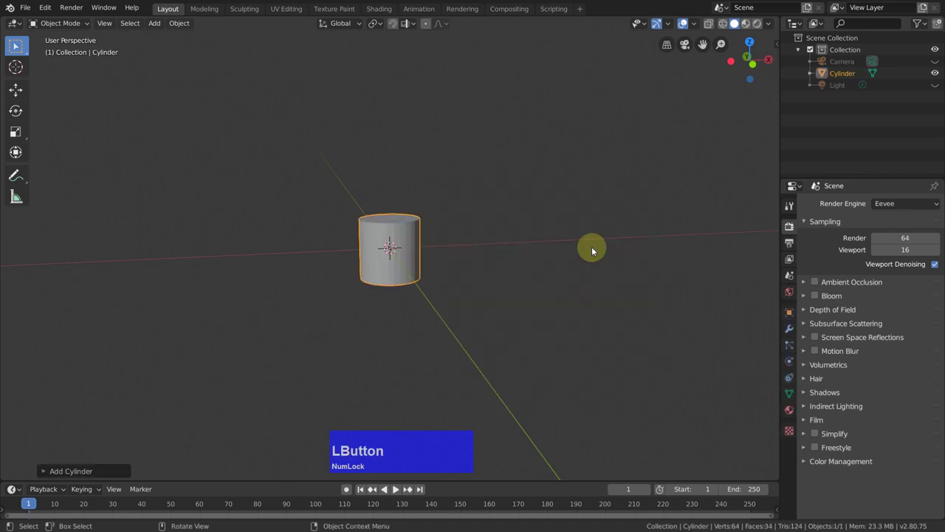
pyautogui.press('F9')
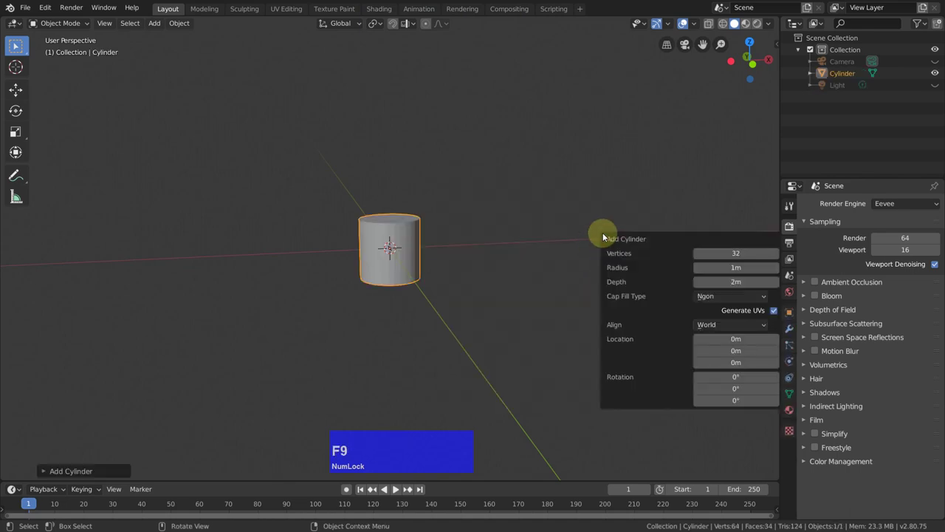
pyautogui.click(743, 254)
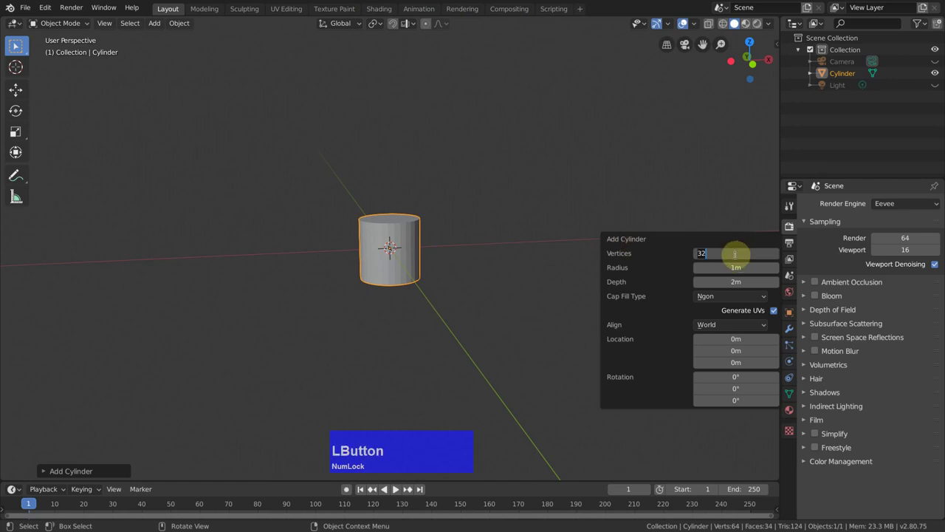
pyautogui.write('16')
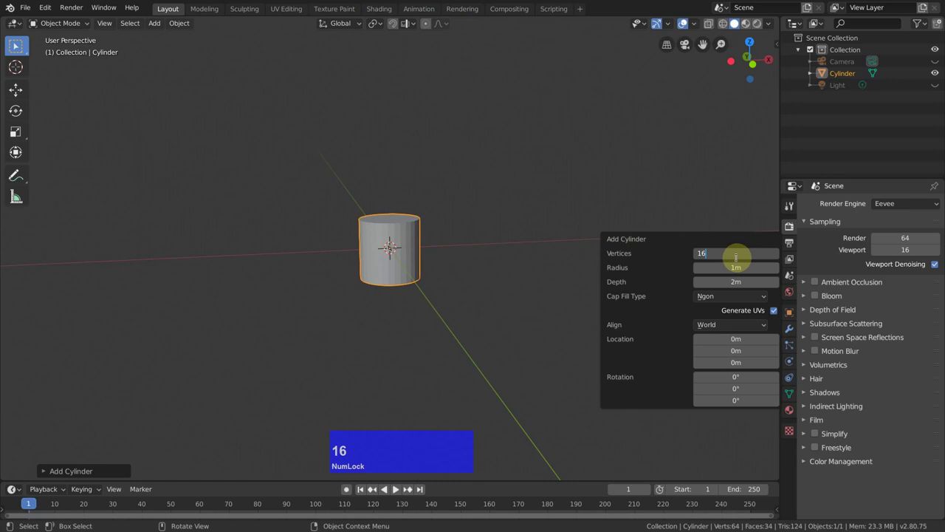
pyautogui.press('Return')
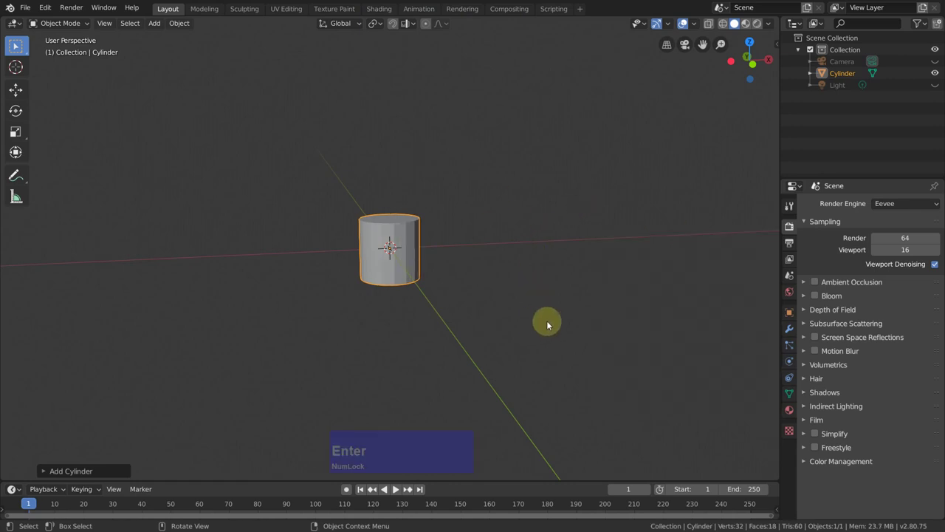
# Enter exact Resize values for the cylinder: 0.2 on X and Y, 0.4 on Z
pyautogui.press('s')
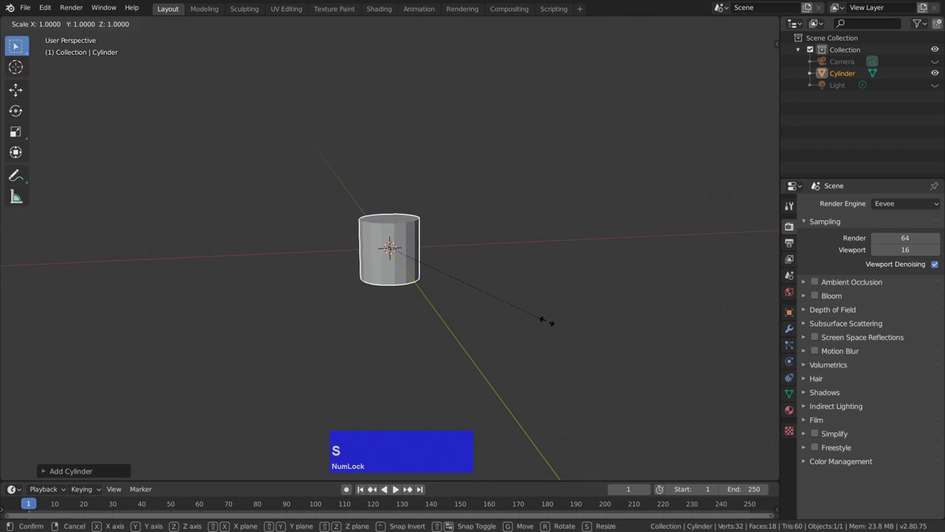
pyautogui.click(465, 327)
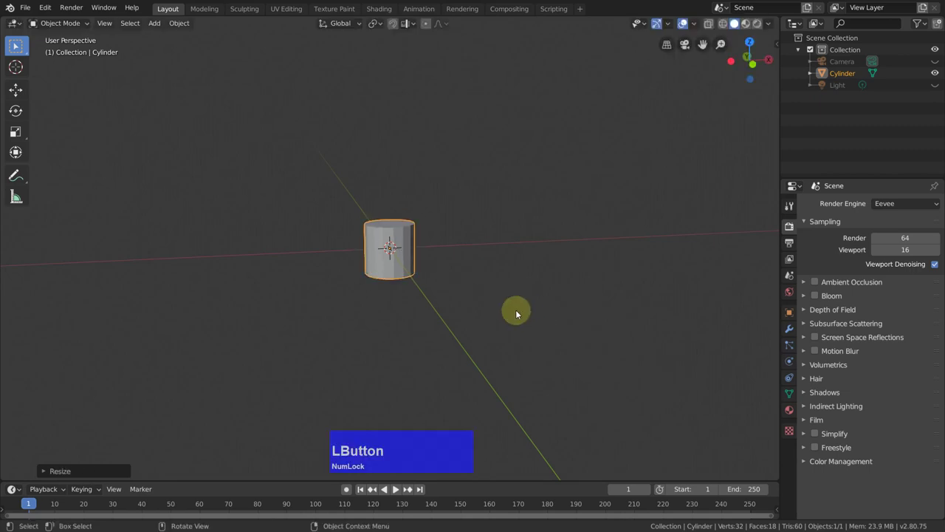
pyautogui.click(89, 465)
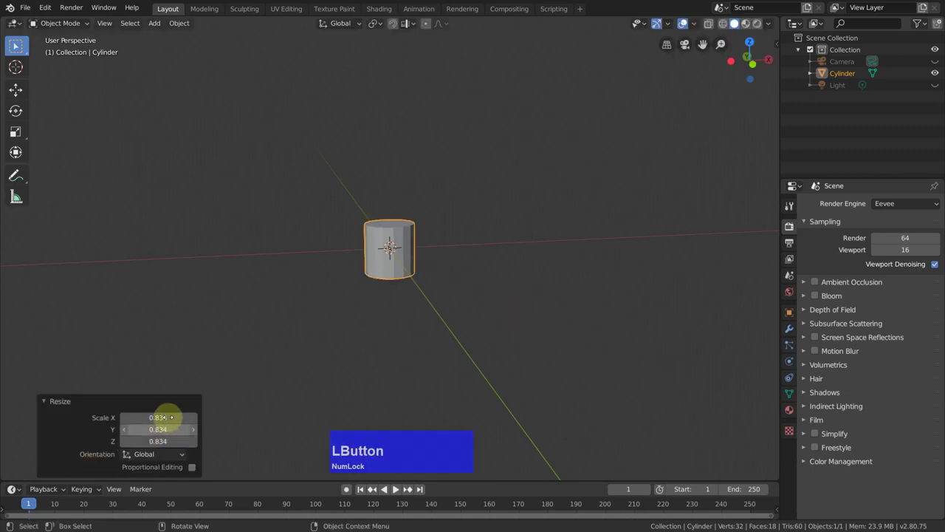
pyautogui.moveTo(158, 417); pyautogui.dragTo(158, 417)
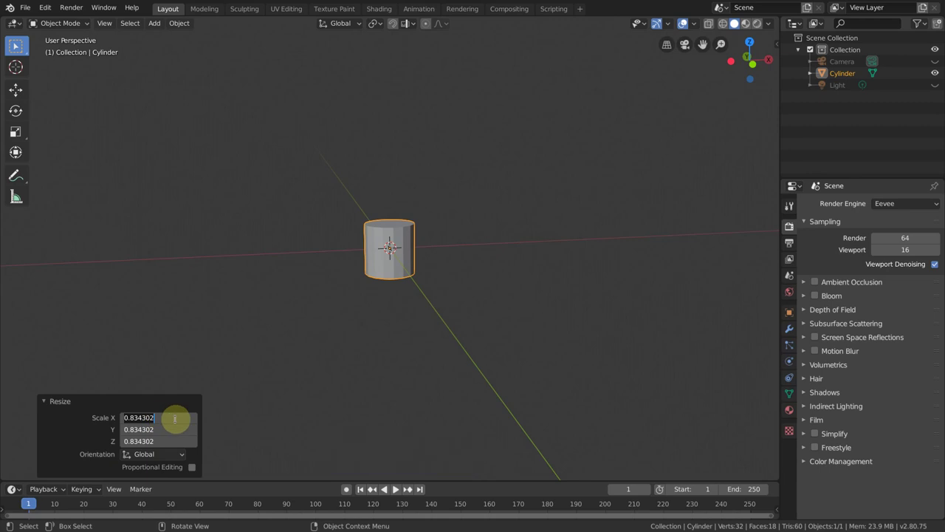
pyautogui.write('.2')
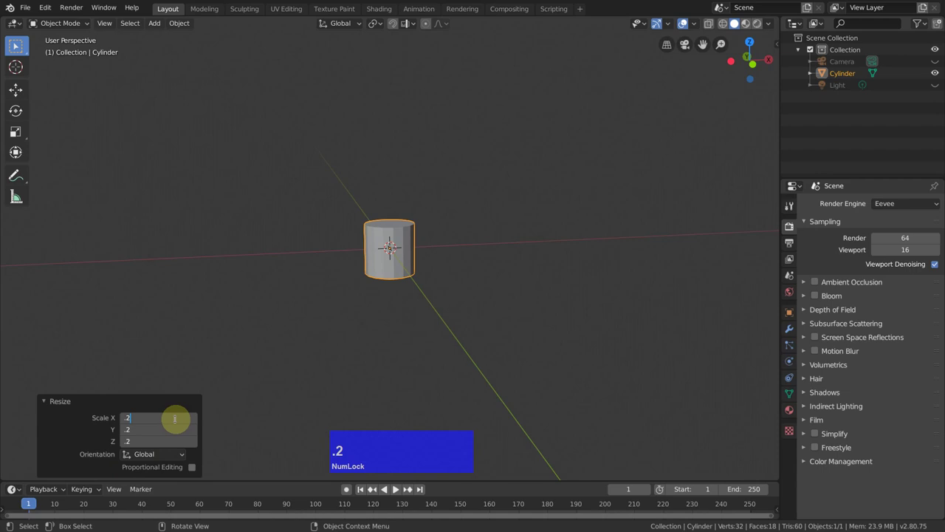
pyautogui.press('Tab')
pyautogui.press('Tab')
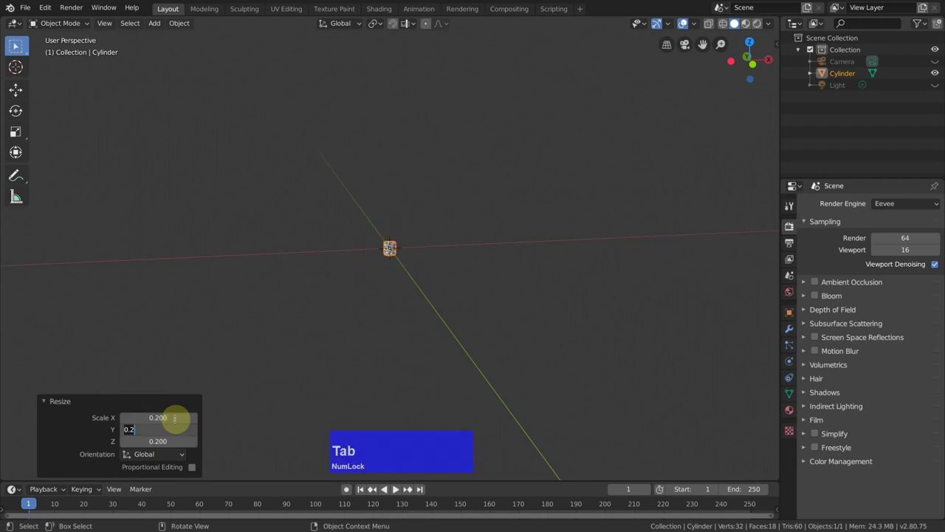
pyautogui.hotkey('ctrl', 'a')
pyautogui.write('4')
pyautogui.press('Return')
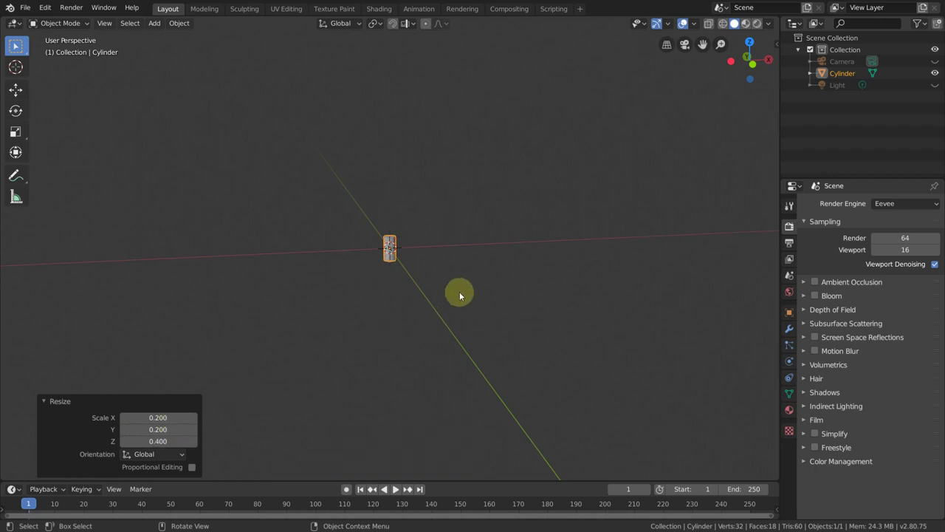
# Grab the cylinder constrained to X and snap it 2 m from the origin
pyautogui.scroll(12, 390, 251)
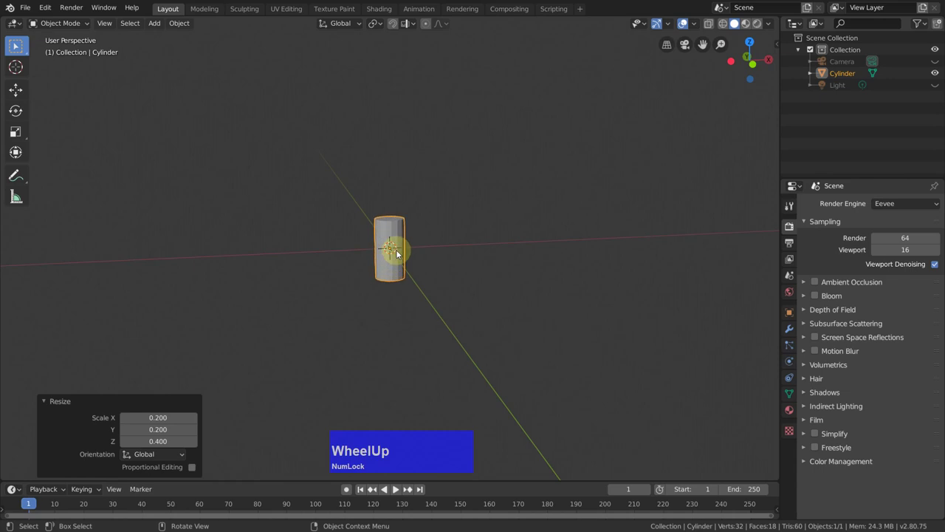
pyautogui.scroll(-3, 392, 251)
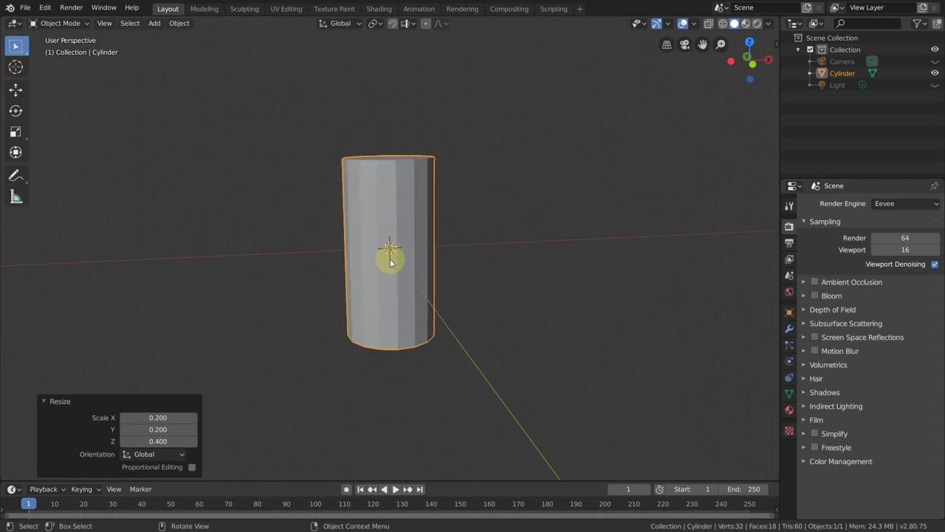
pyautogui.scroll(-2, 519, 289)
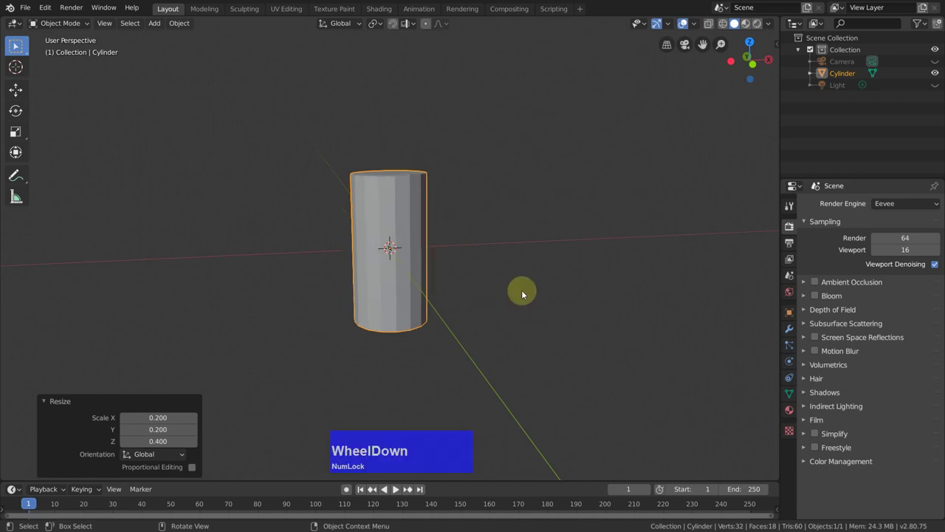
pyautogui.scroll(1, 520, 287)
pyautogui.keyDown('shift'); pyautogui.moveTo(537, 295); pyautogui.dragTo(359, 270, button='middle'); pyautogui.keyUp('shift')
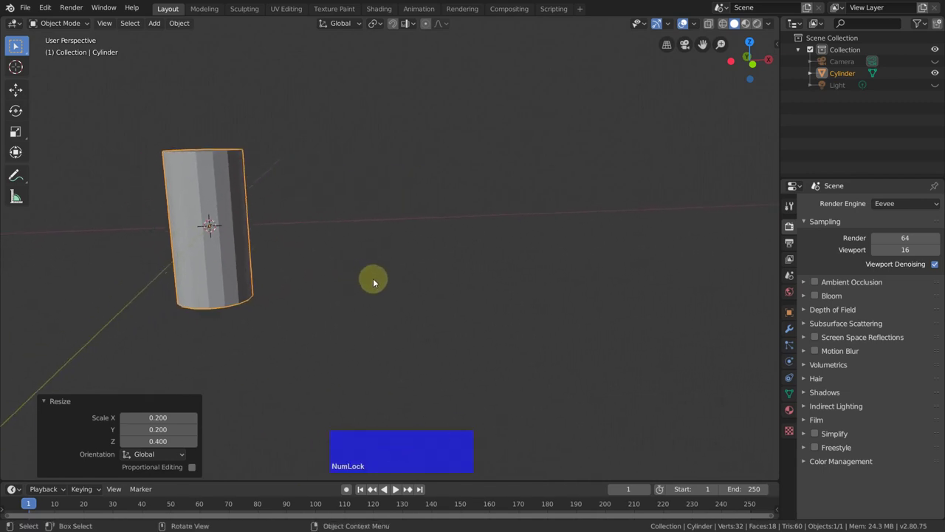
pyautogui.press('g')
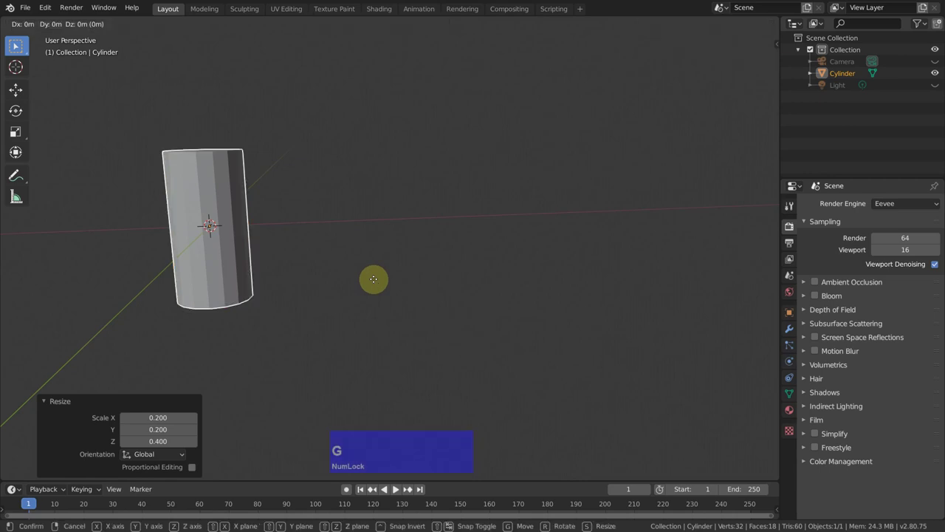
pyautogui.press('x')
pyautogui.press('ctrl')
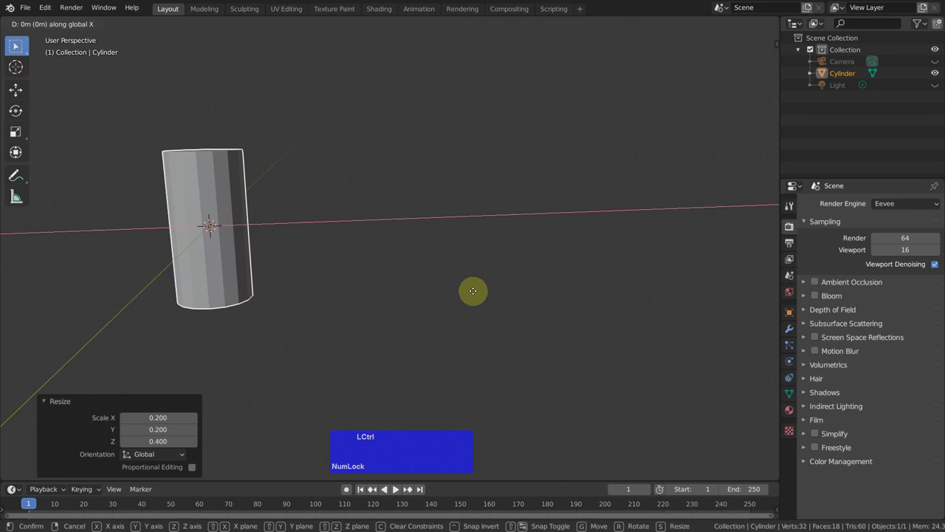
pyautogui.click(672, 290)
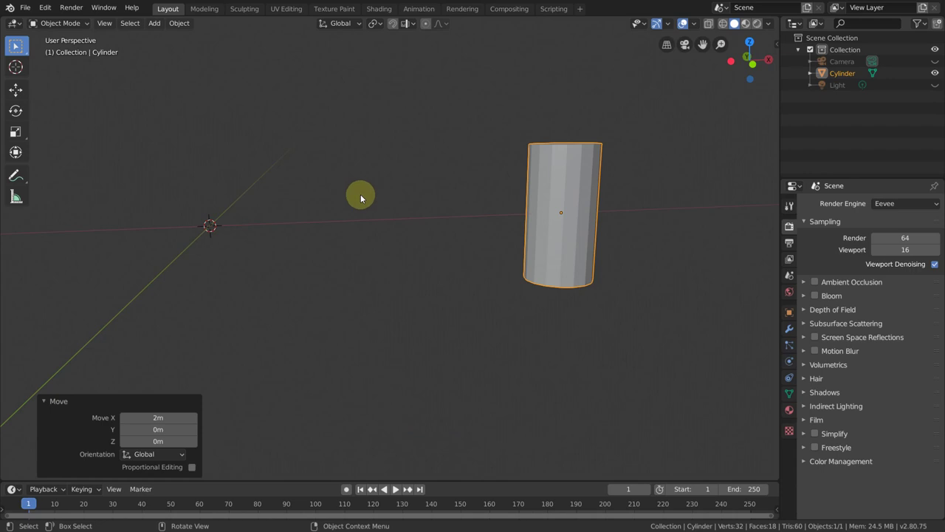
# Enter Edit Mode on the cylinder, trying a Z move on its vertices and cancelling it
pyautogui.press('Tab')
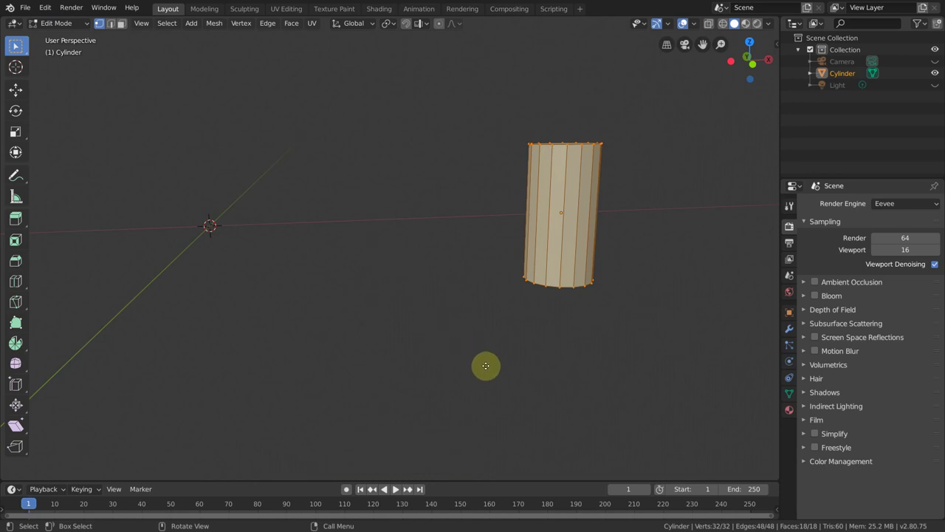
pyautogui.press('g')
pyautogui.press('z')
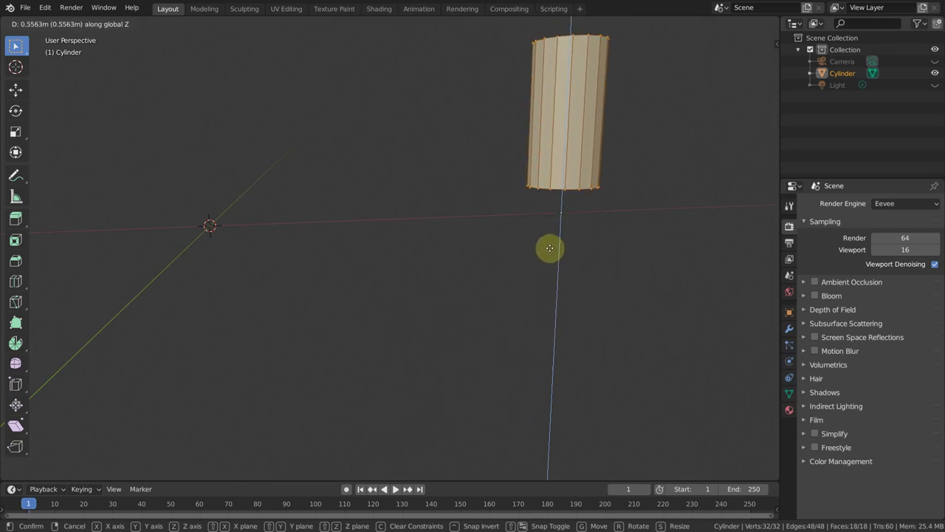
pyautogui.rightClick(542, 270)
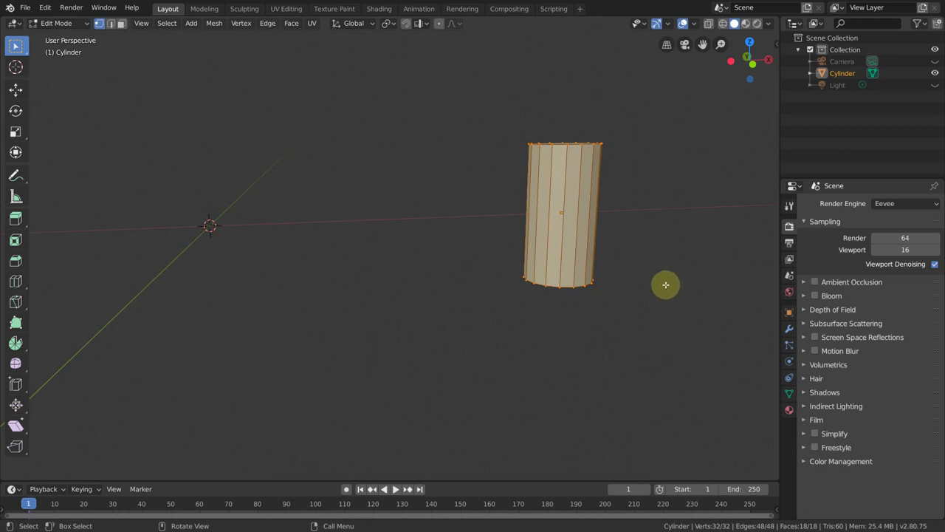
# Return the cylinder to Object Mode and reframe the view around it
pyautogui.press('Tab')
pyautogui.moveTo(675, 327); pyautogui.dragTo(678, 292, button='middle')
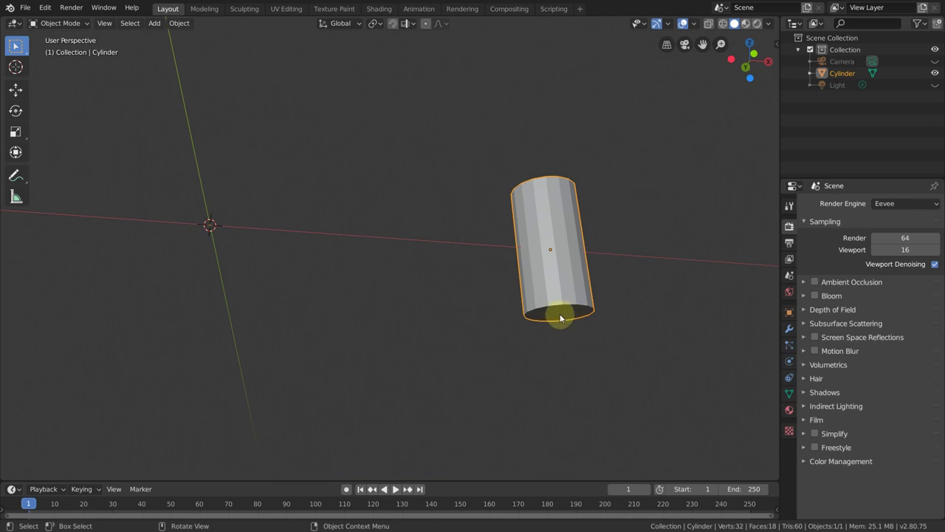
pyautogui.scroll(-1, 649, 286)
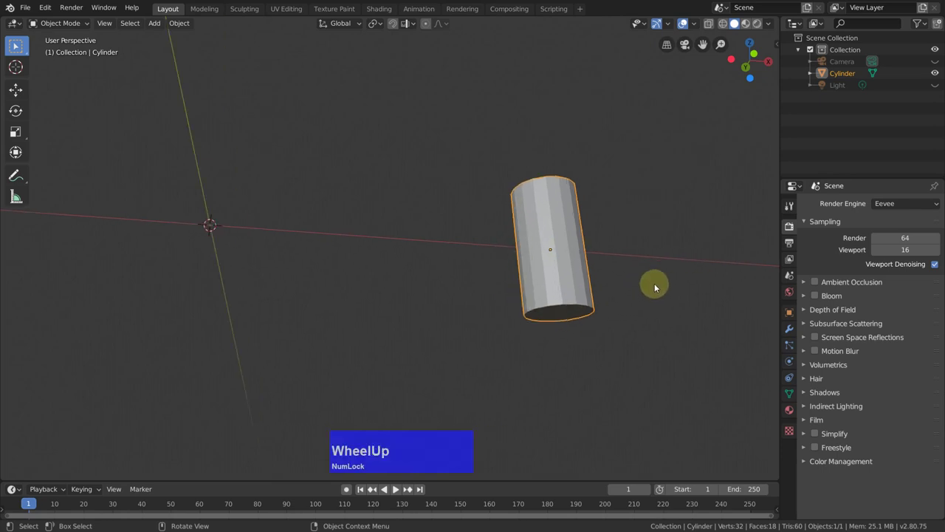
pyautogui.scroll(2, 653, 284)
pyautogui.keyDown('shift'); pyautogui.moveTo(659, 293); pyautogui.dragTo(658, 190, button='middle'); pyautogui.keyUp('shift')
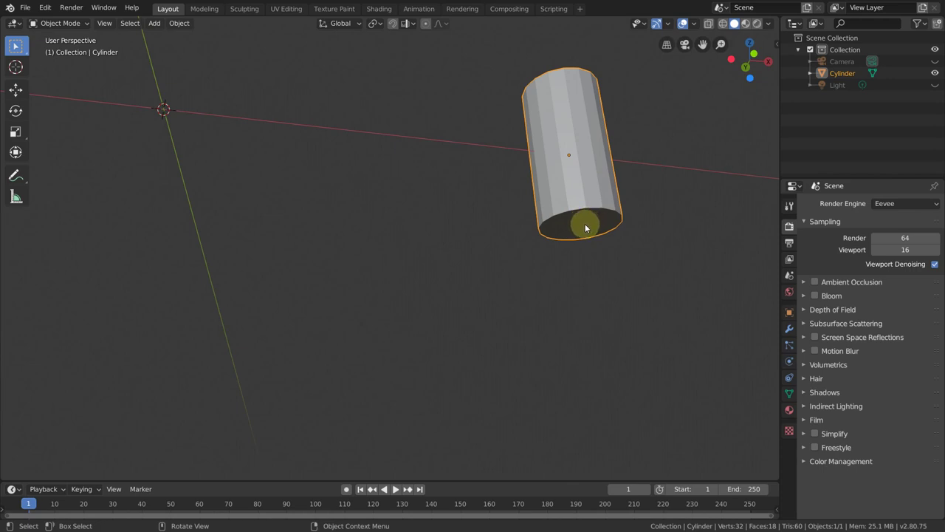
# Place the 3D cursor on the cylinder's bottom face and snap it to the cylinder's centre
pyautogui.click(16, 67)
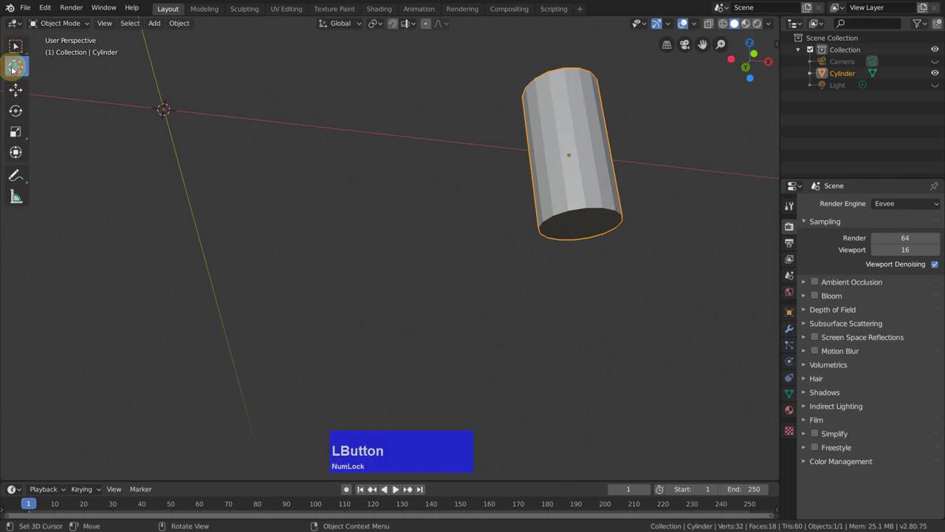
pyautogui.click(561, 227)
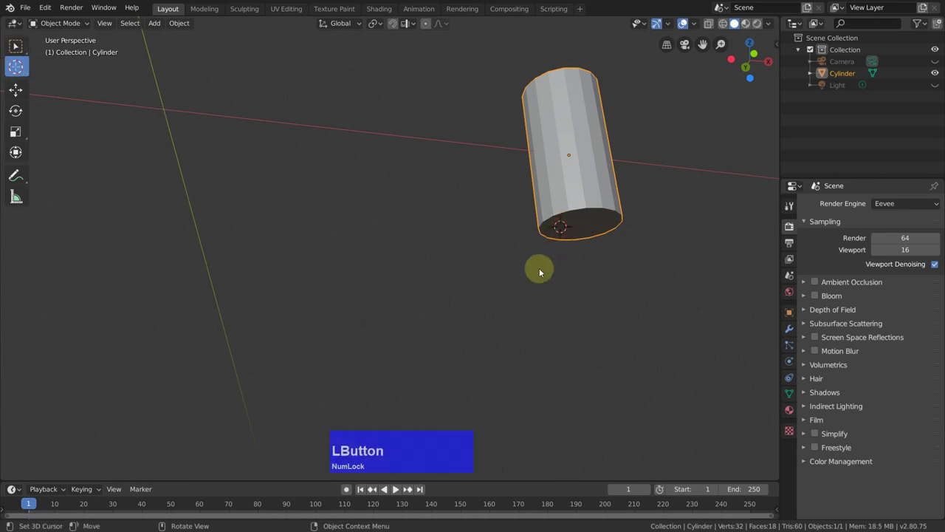
pyautogui.hotkey('shift', 's')
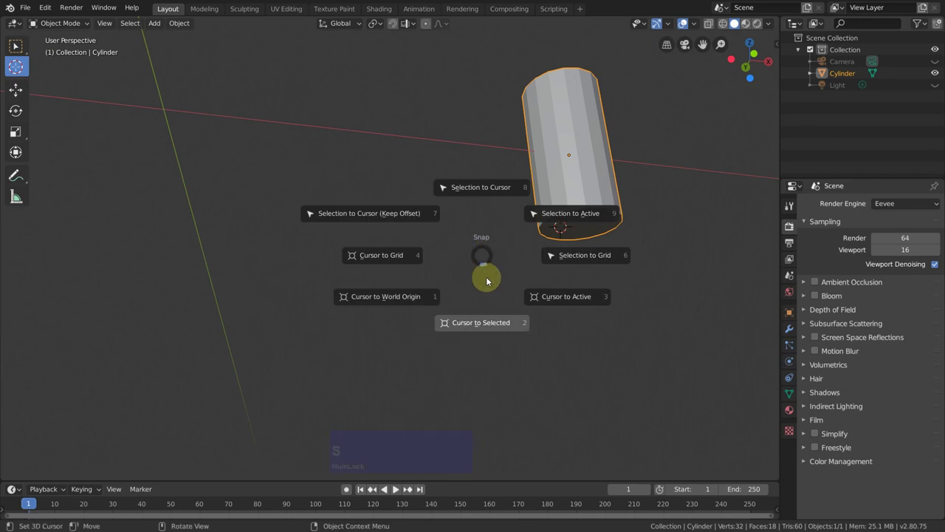
pyautogui.click(487, 280)
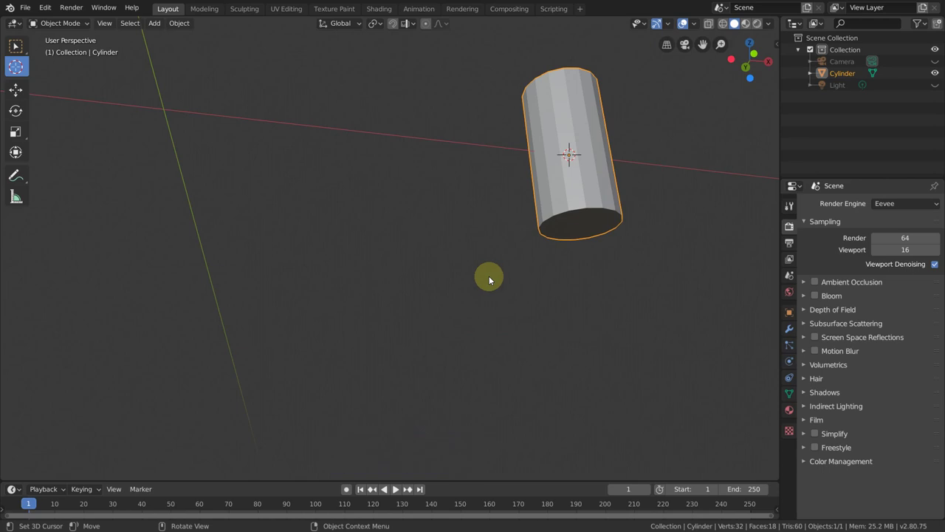
# Reposition the 3D cursor on the bottom face and set the cylinder's origin to it
pyautogui.click(580, 221)
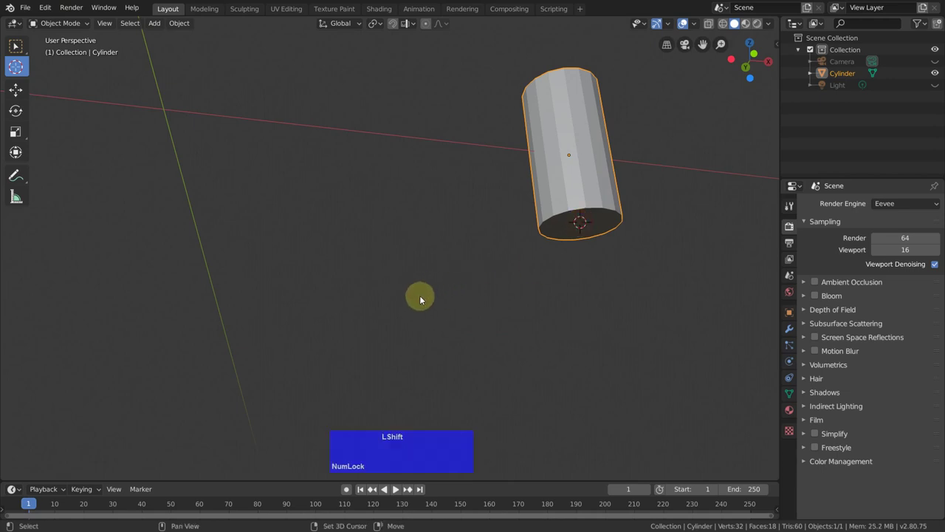
pyautogui.hotkey('shift', 's')
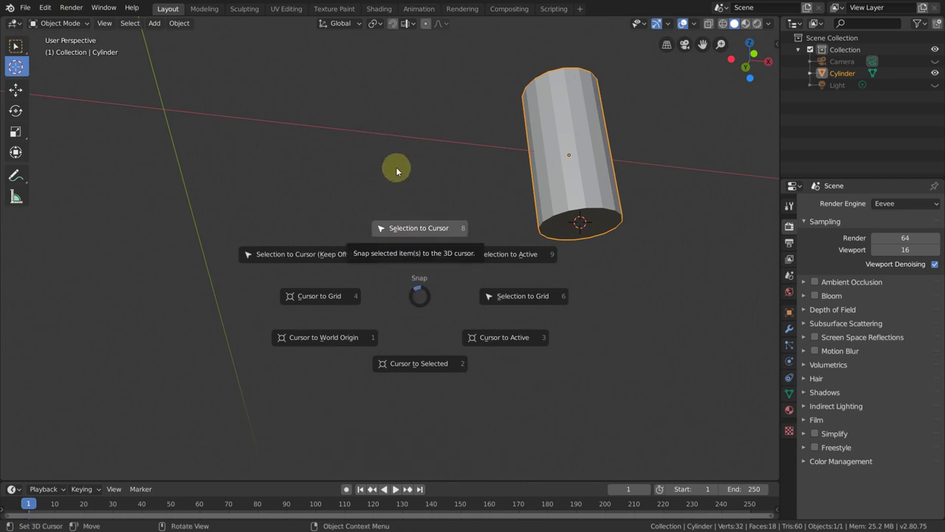
pyautogui.press('Escape')
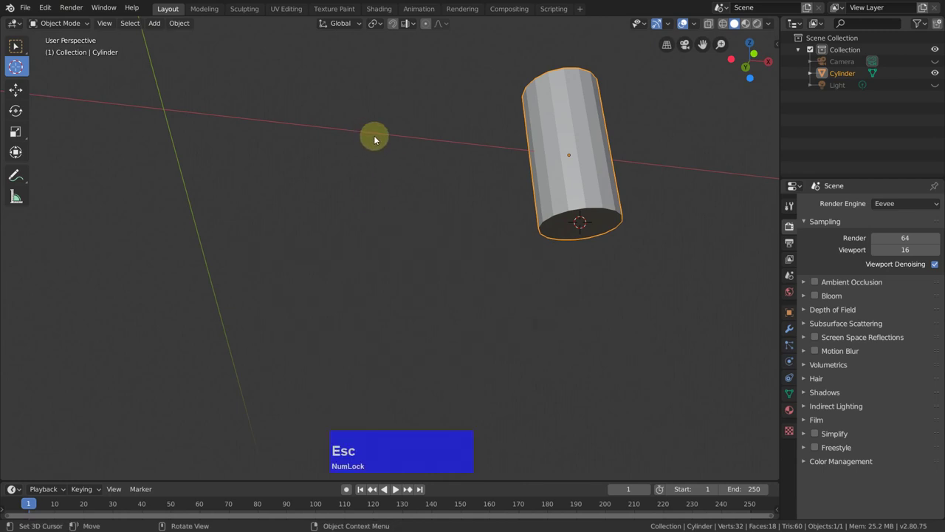
pyautogui.click(178, 25)
pyautogui.moveTo(226, 59)
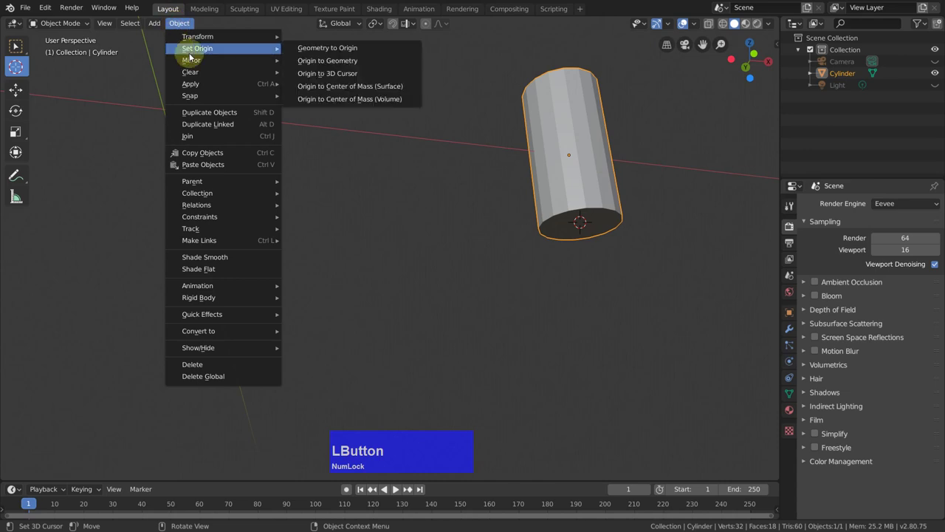
pyautogui.click(348, 74)
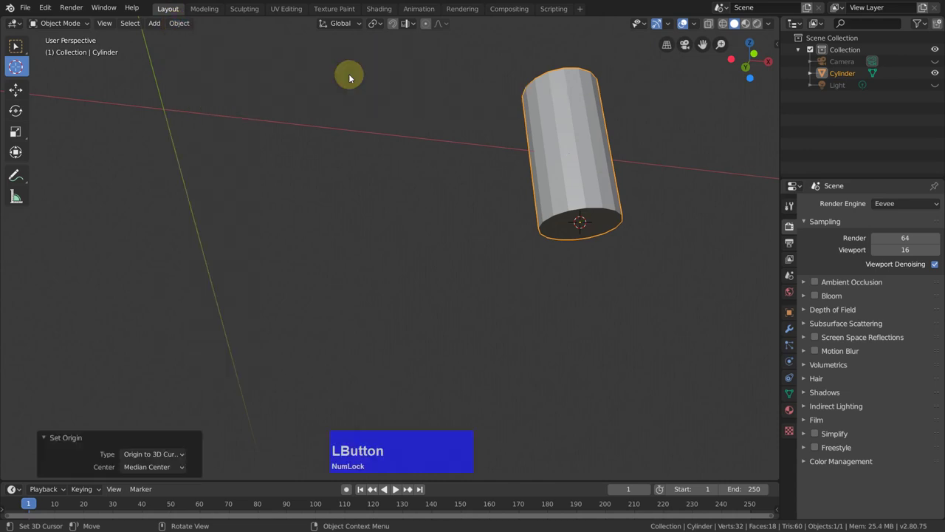
# In Edit Mode face select, pick the bottom cap and snap the 3D cursor to it
pyautogui.moveTo(619, 325); pyautogui.dragTo(601, 317, button='middle')
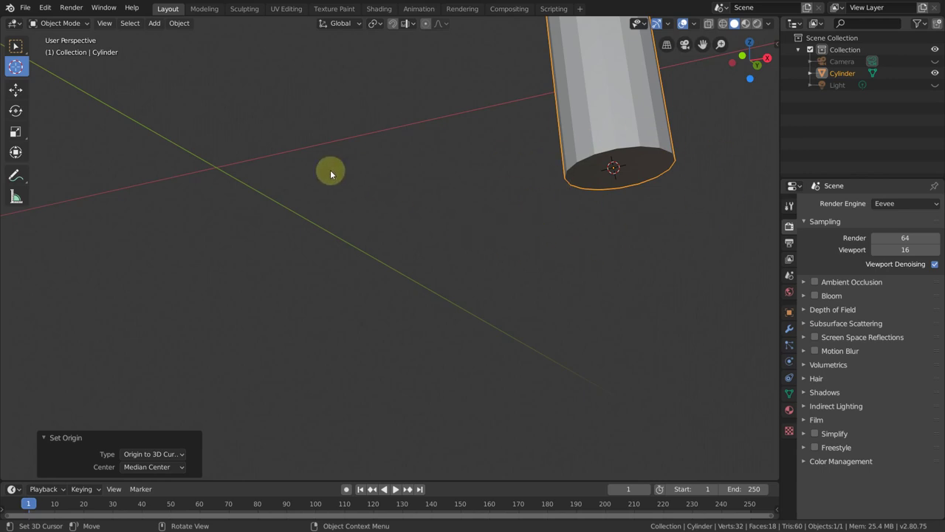
pyautogui.press('Tab')
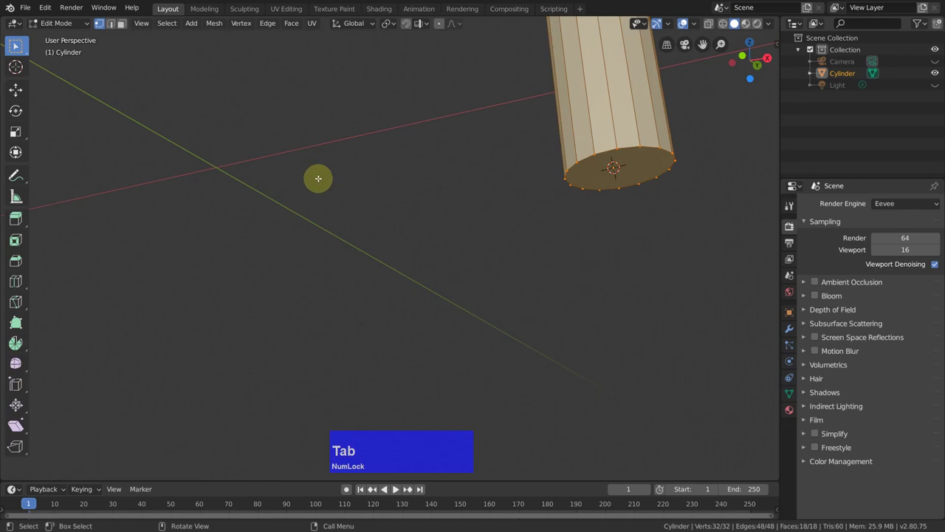
pyautogui.click(122, 24)
pyautogui.click(640, 180)
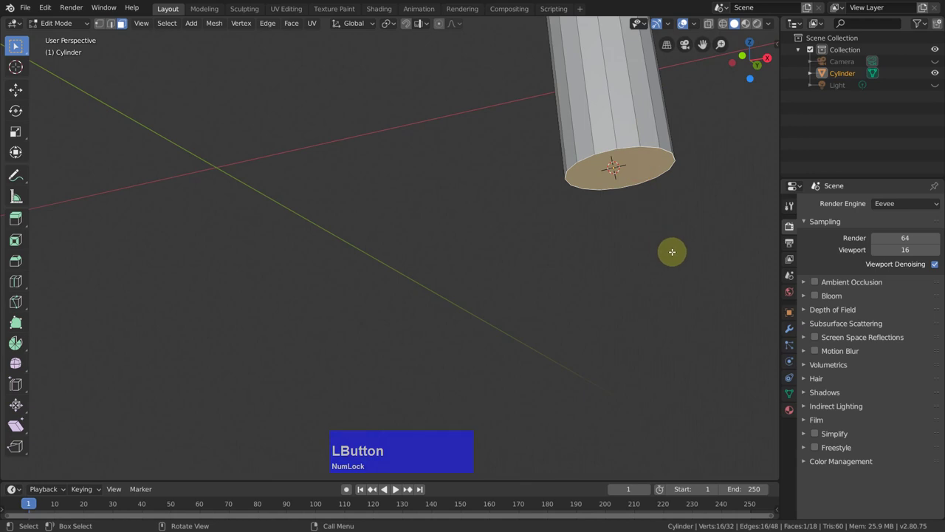
pyautogui.hotkey('shift', 's')
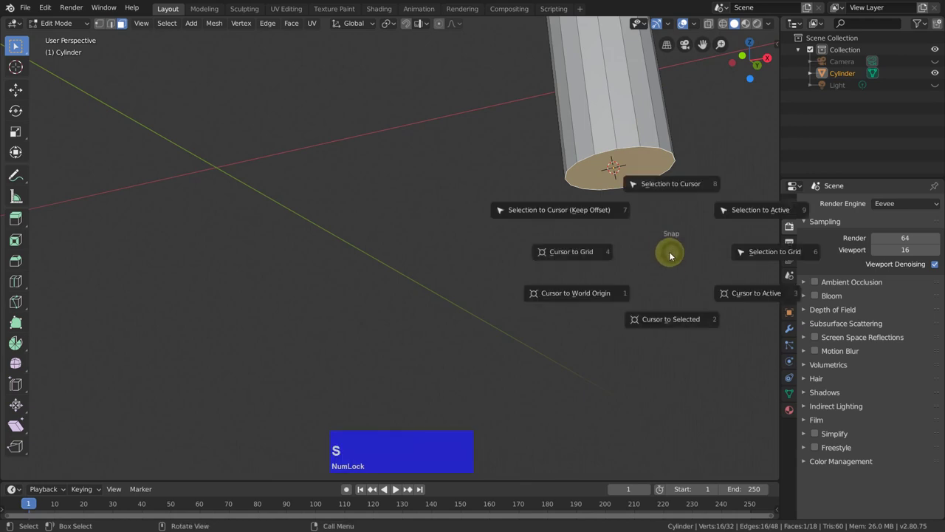
pyautogui.click(670, 264)
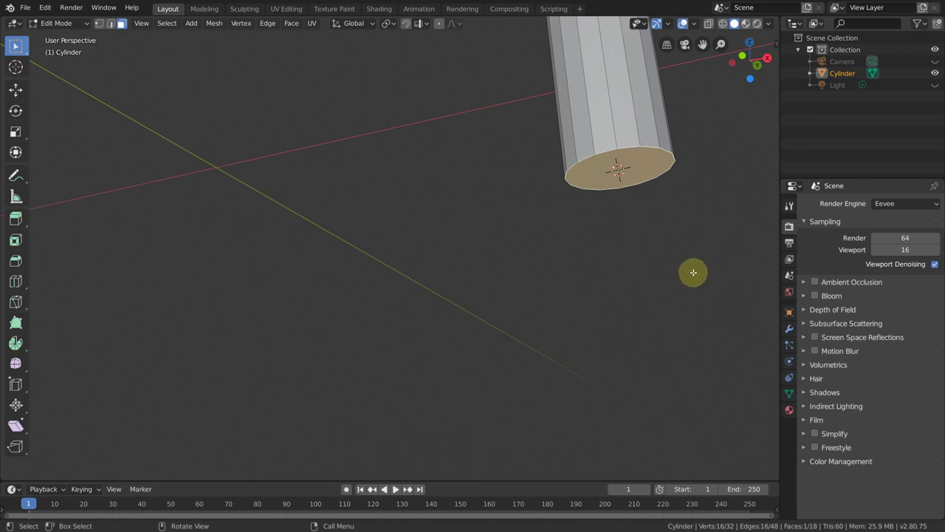
pyautogui.moveTo(694, 269)
pyautogui.mouseDown(button='middle')
pyautogui.moveTo(690, 297)
pyautogui.moveTo(707, 293)
pyautogui.moveTo(680, 282)
pyautogui.mouseUp(button='middle')
# In front orthographic view, select all of the cylinder mesh and start moving it along Z
pyautogui.press('KP_1')
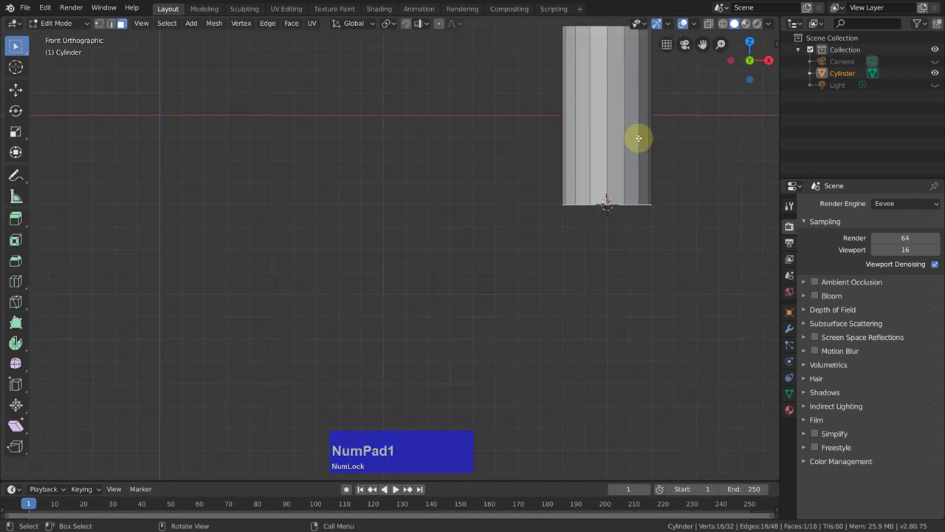
pyautogui.press('a')
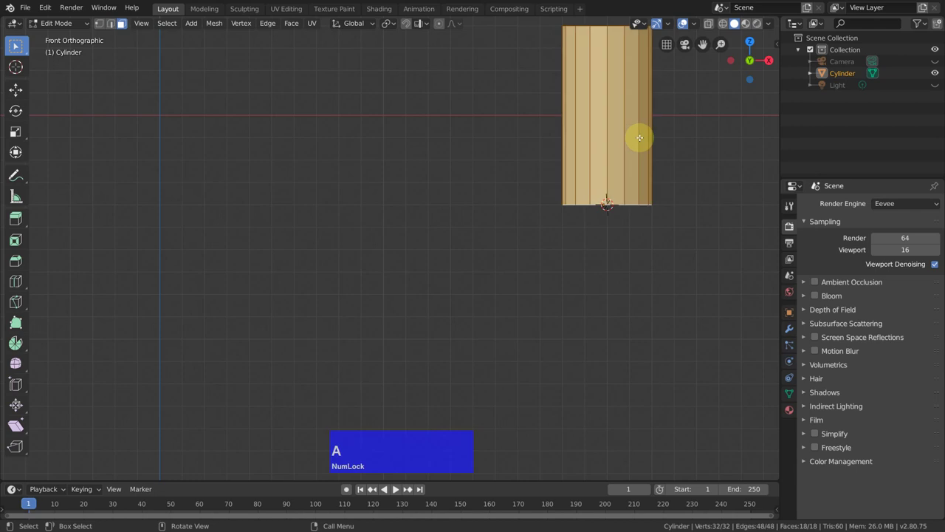
pyautogui.press('g')
pyautogui.press('z')
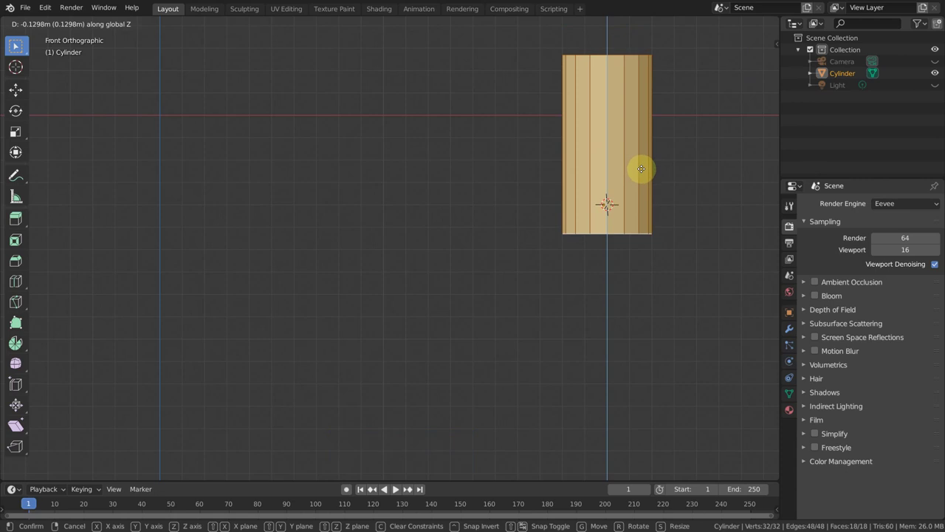
# Confirm the mesh 0.123 m lower and snap the 3D cursor back to the world origin
pyautogui.click(640, 163)
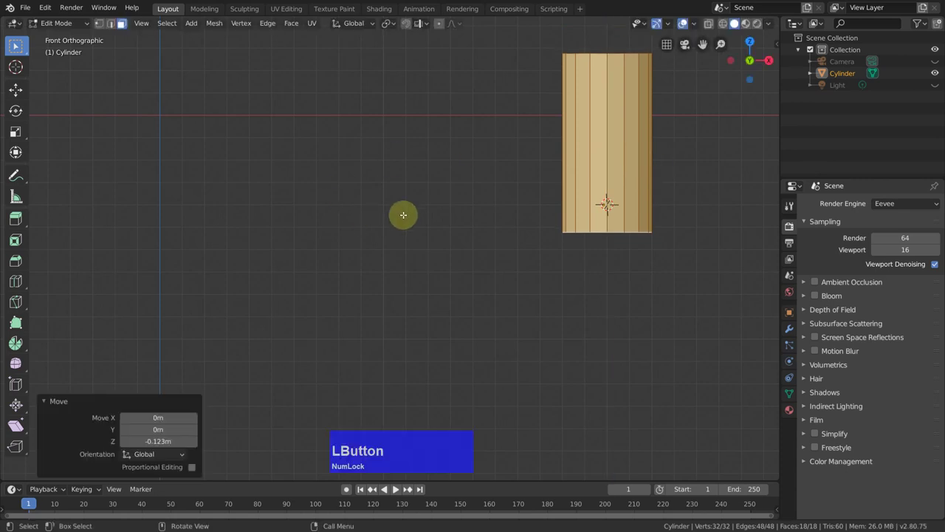
pyautogui.hotkey('shift', 's')
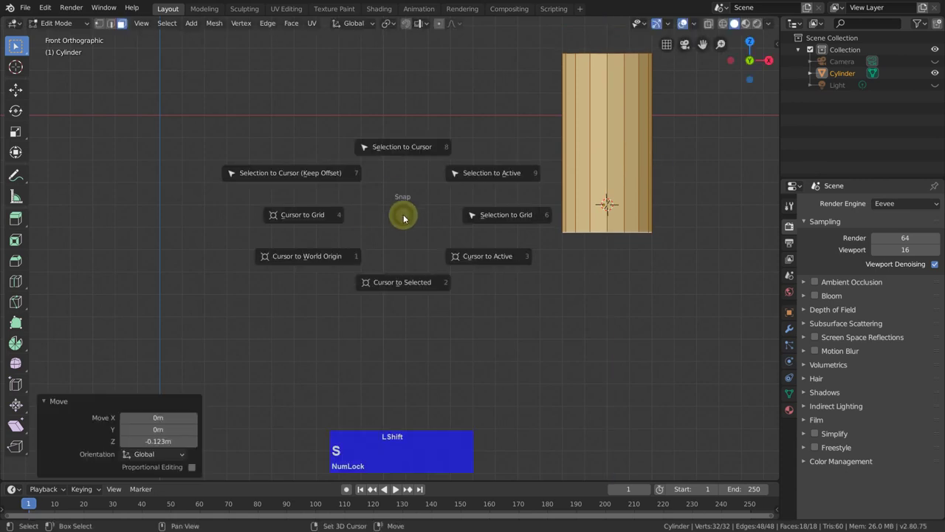
pyautogui.click(386, 232)
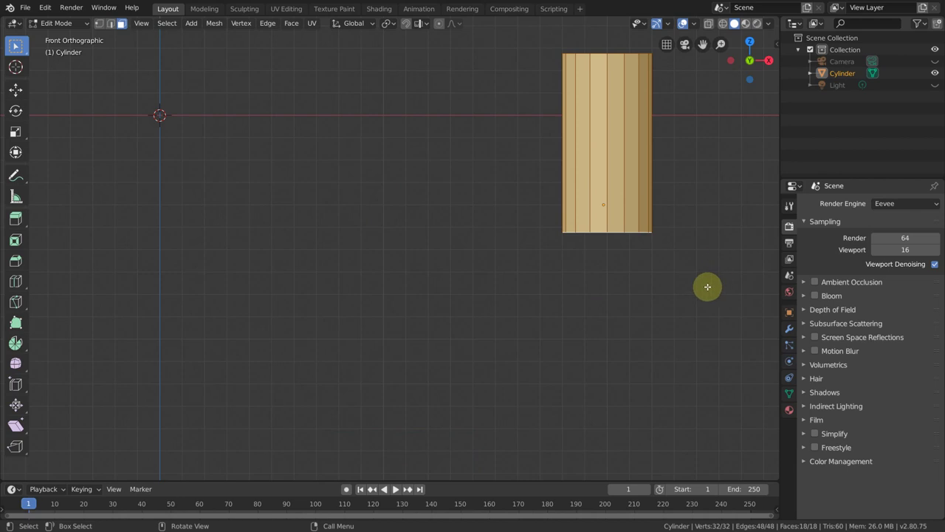
# Delete the cylinder's end cap face in Edit Mode, then return to Object Mode
pyautogui.press('Tab')
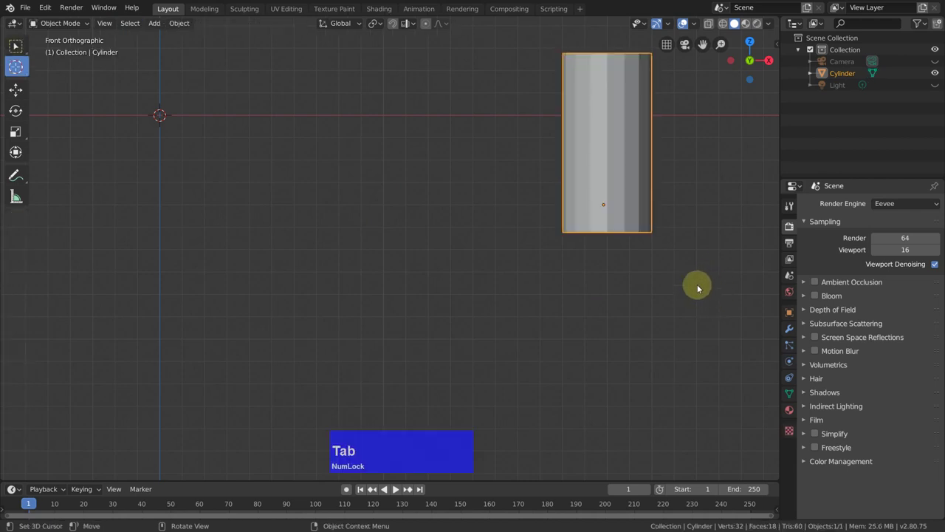
pyautogui.press('Tab')
pyautogui.moveTo(699, 289); pyautogui.dragTo(715, 231, button='middle')
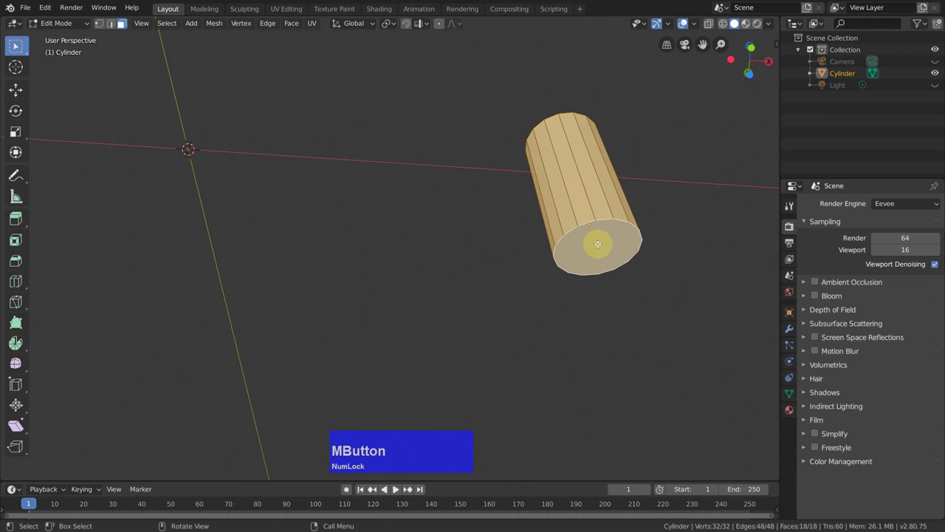
pyautogui.click(598, 242)
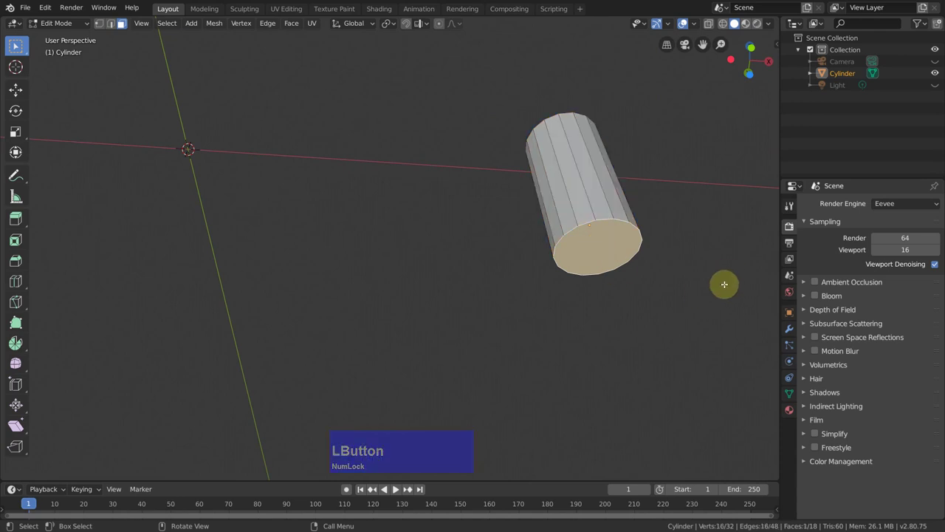
pyautogui.press('x')
pyautogui.click(702, 311)
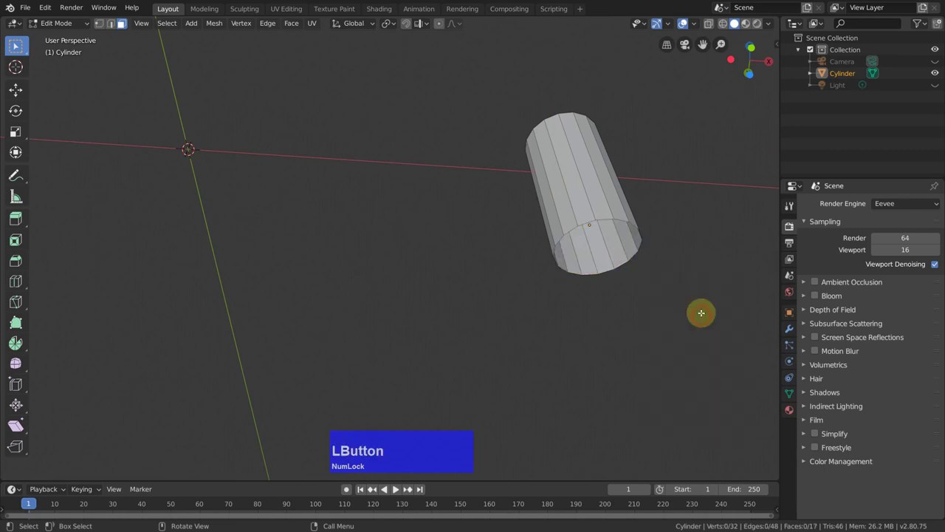
pyautogui.moveTo(376, 218); pyautogui.dragTo(575, 269, button='middle')
pyautogui.press('Tab')
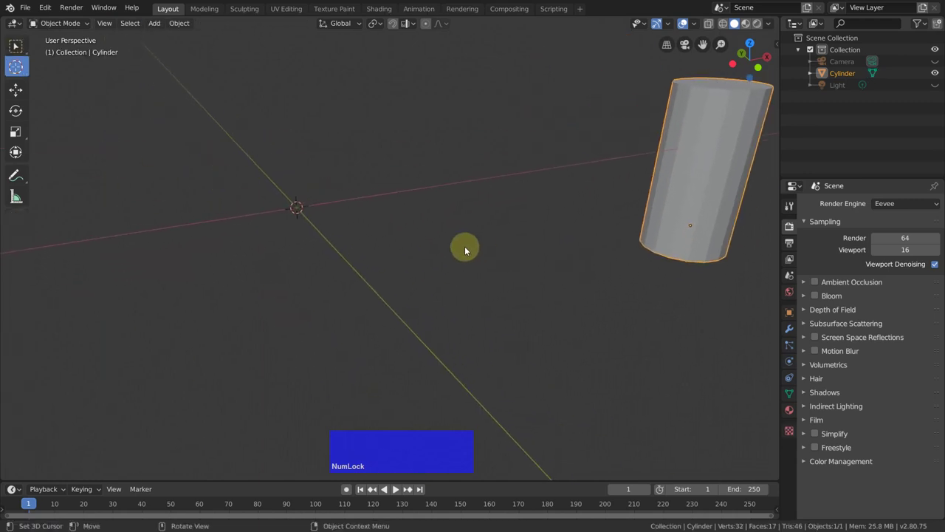
# Add an Ico Sphere mesh and lower its subdivisions from 2 to 1
pyautogui.hotkey('shift', 'a')
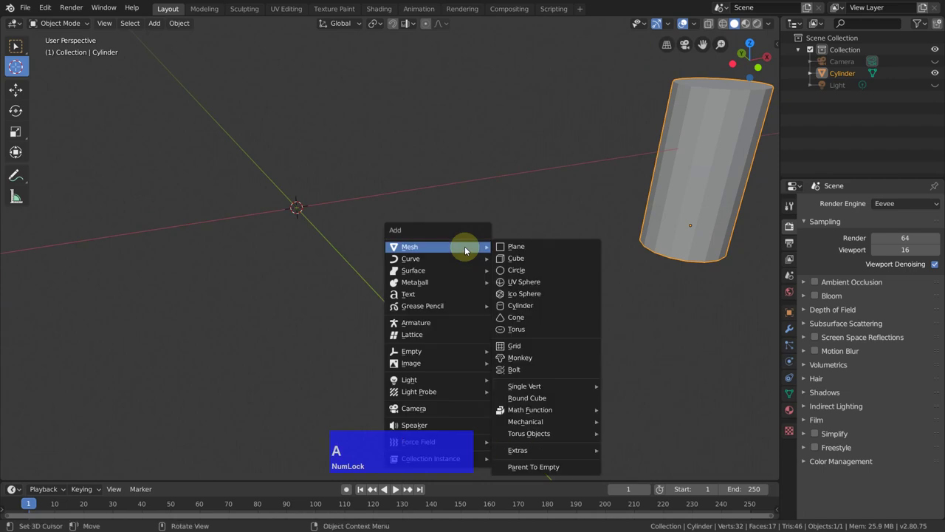
pyautogui.click(544, 294)
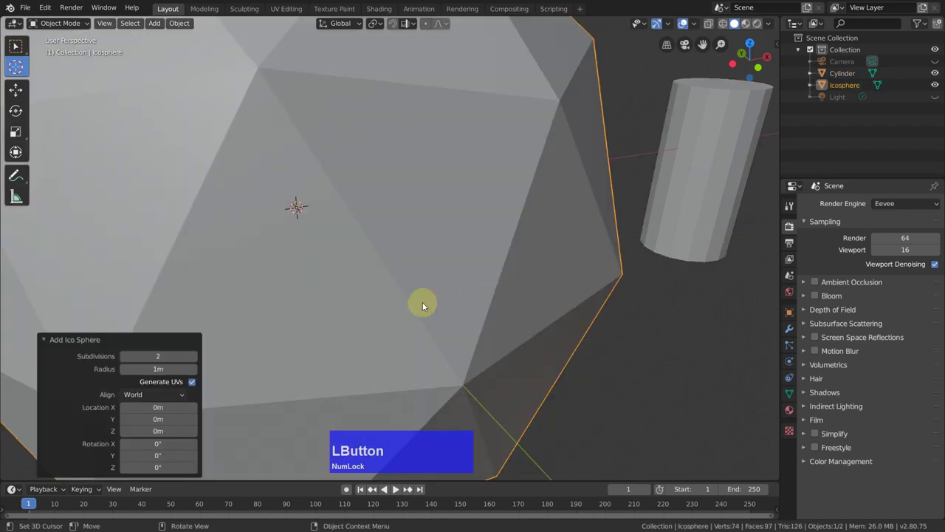
pyautogui.click(122, 355)
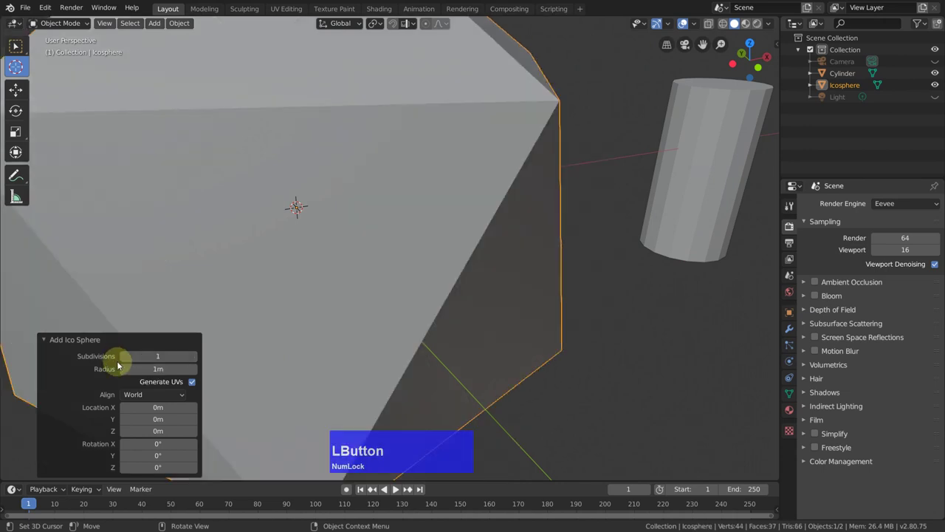
# Place the 3D cursor beside the cylinder, then return to the select tool
pyautogui.click(621, 139)
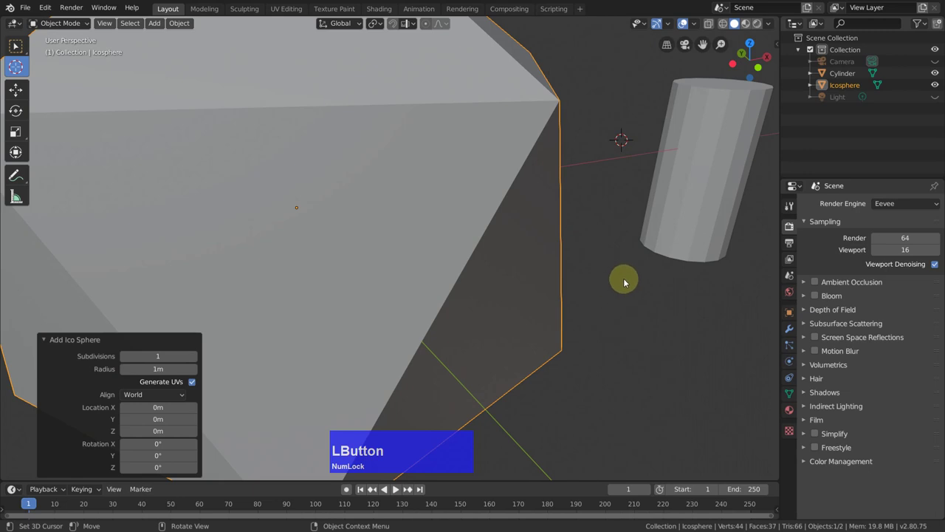
pyautogui.click(16, 46)
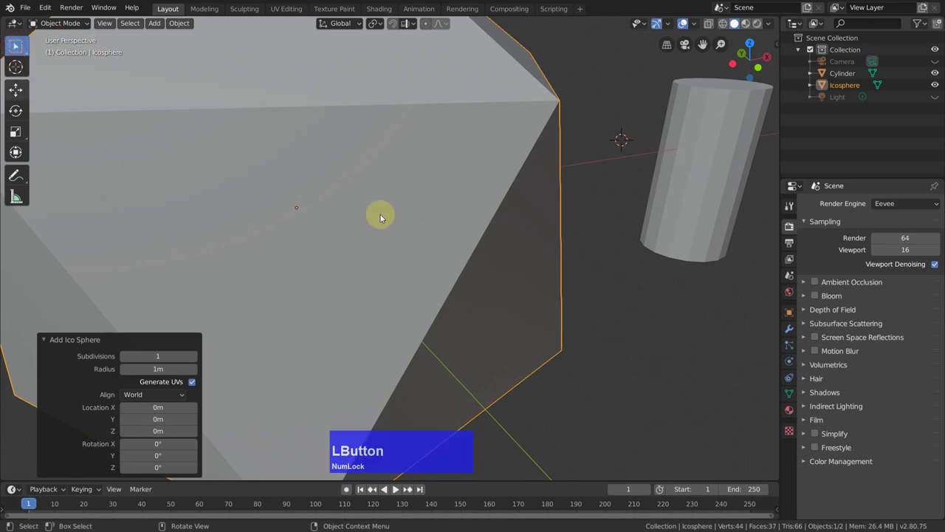
pyautogui.scroll(-2, 607, 296)
pyautogui.scroll(-3, 607, 296)
pyautogui.scroll(1, 609, 296)
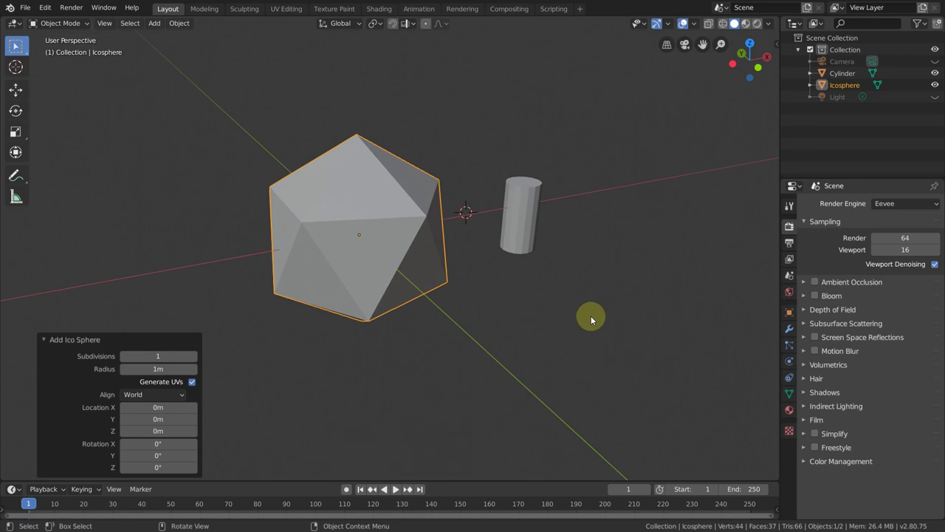
# In Edit Mode, snap the cursor to world origin and Poke Faces on all 20 faces
pyautogui.press('Tab')
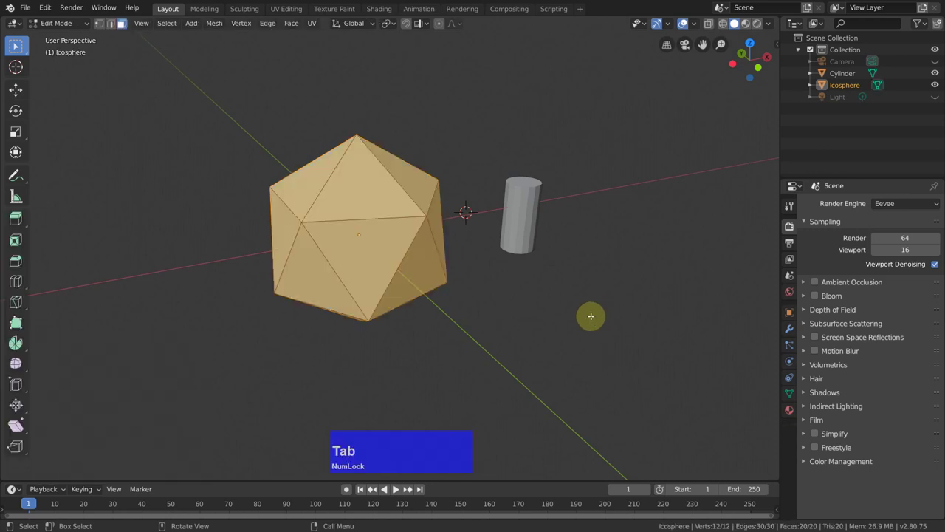
pyautogui.press('shift')
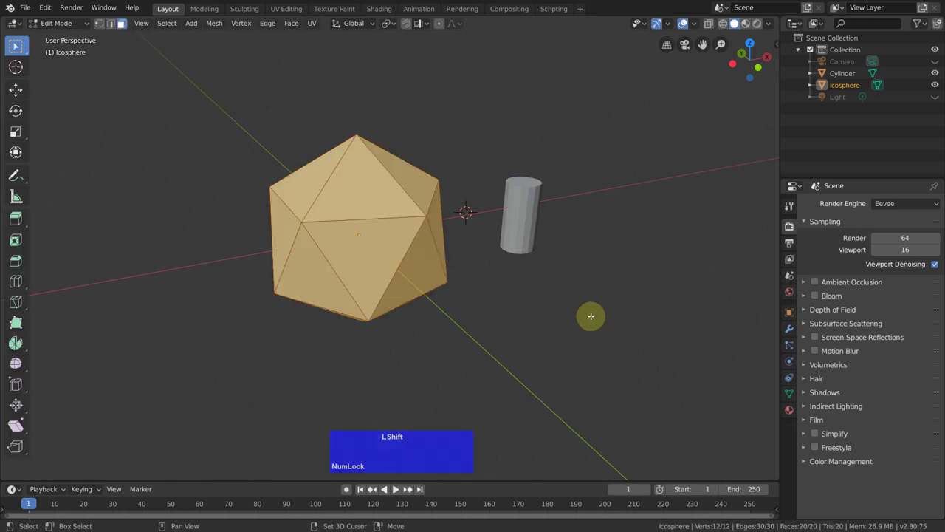
pyautogui.hotkey('shift', 's')
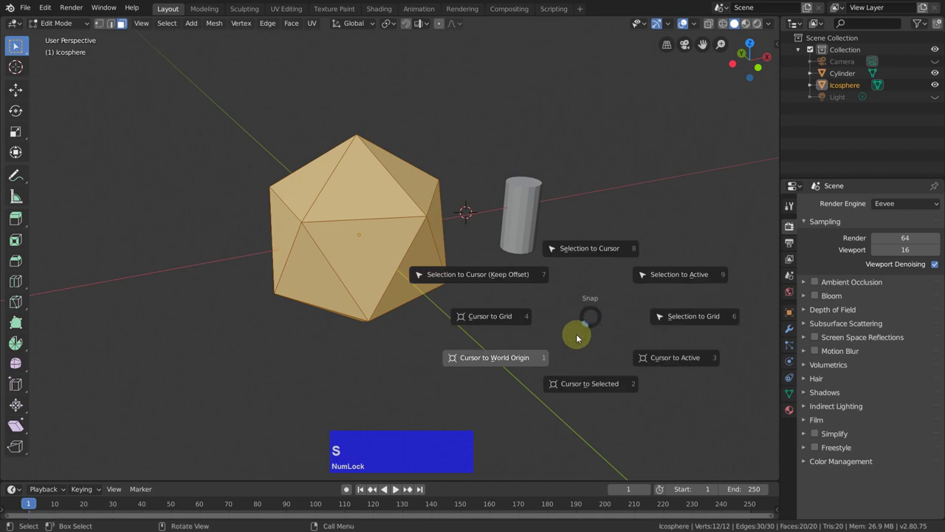
pyautogui.click(574, 333)
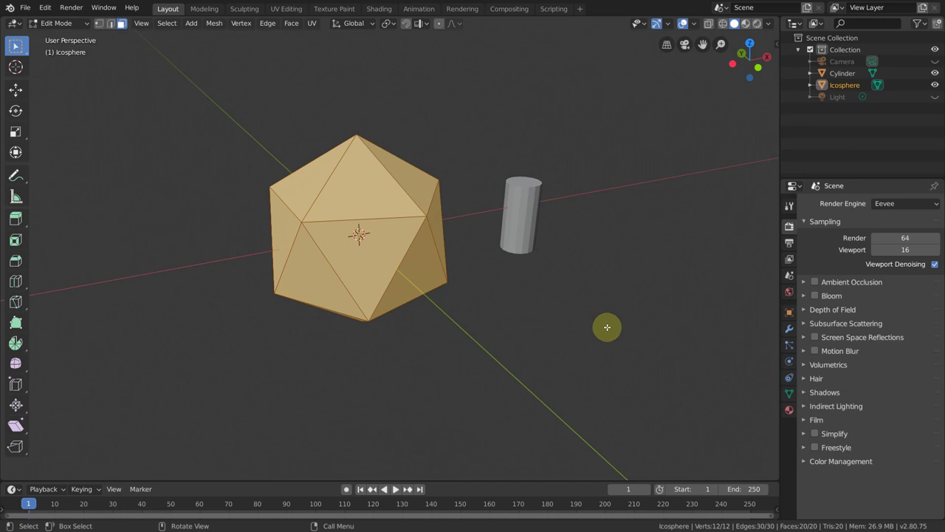
pyautogui.rightClick(624, 331)
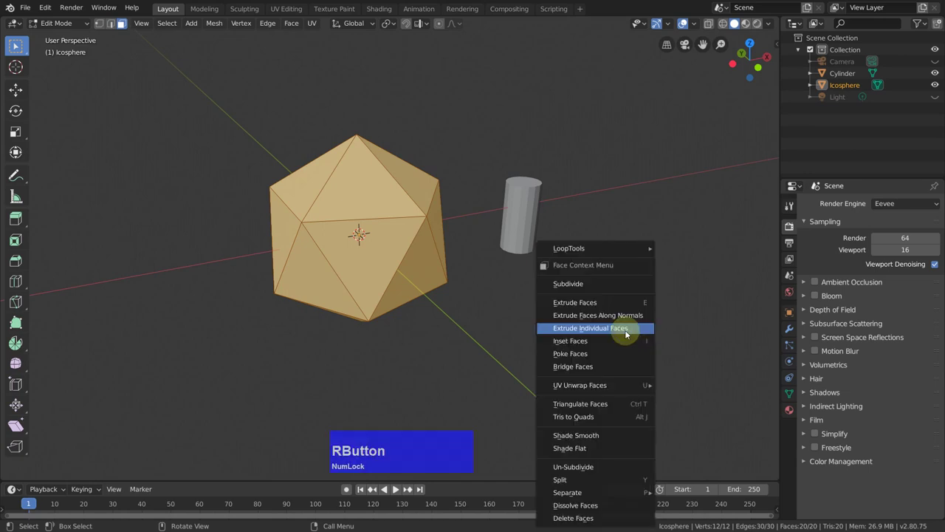
pyautogui.click(583, 353)
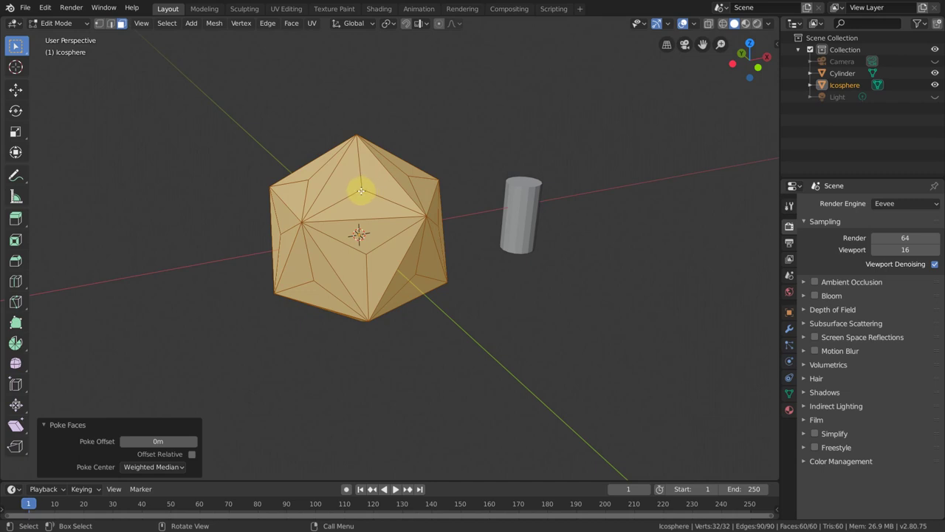
# Return to Object Mode, enable the Wireframe overlay, and select the cylinder
pyautogui.press('Tab')
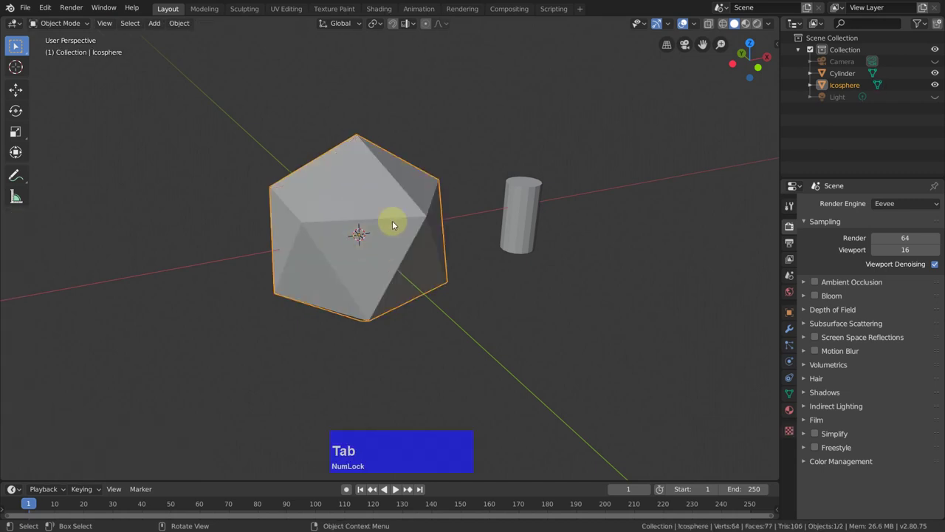
pyautogui.click(695, 24)
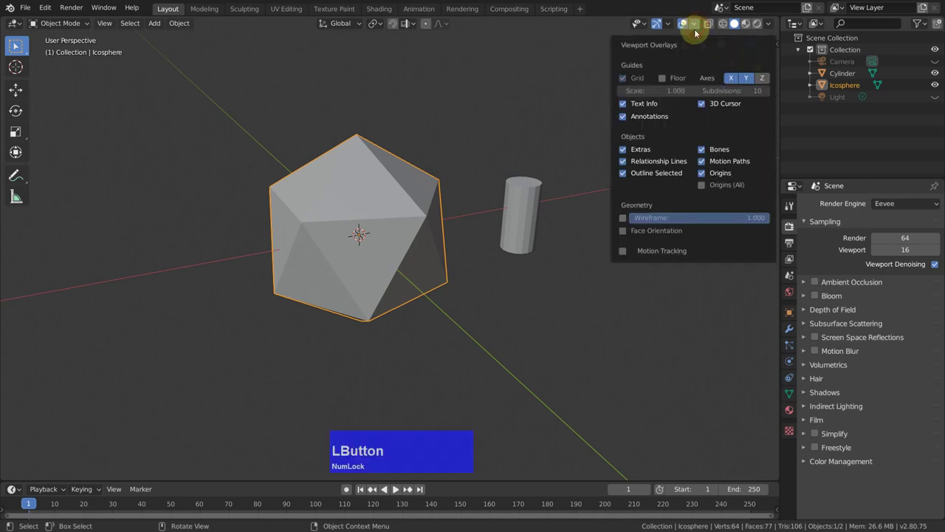
pyautogui.click(623, 216)
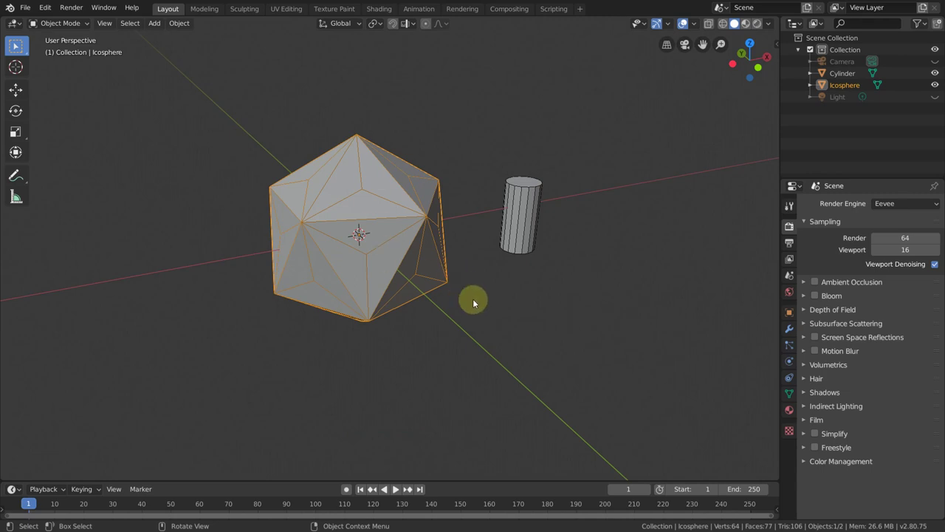
pyautogui.moveTo(475, 290); pyautogui.dragTo(502, 275, button='middle')
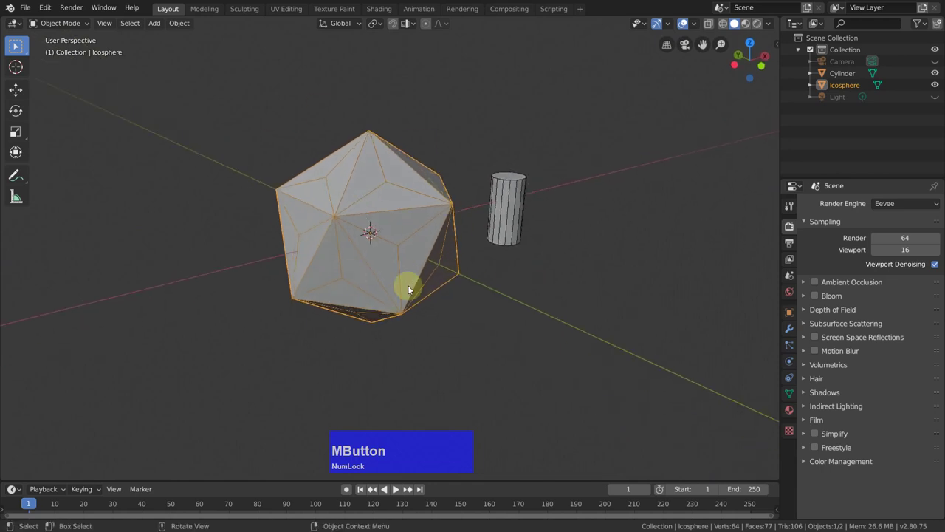
pyautogui.click(518, 213)
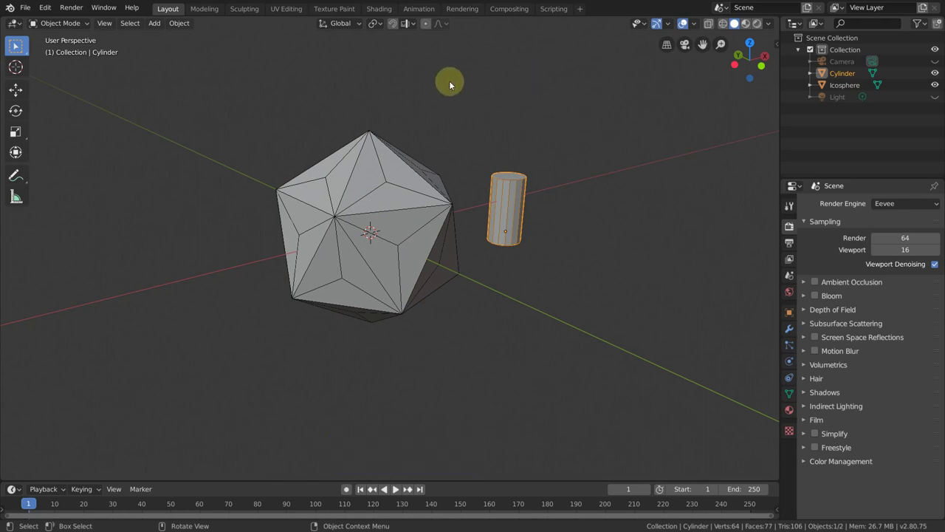
# Set Transform Orientation to Normal and Pivot Point to Active Element
pyautogui.click(337, 24)
pyautogui.click(315, 84)
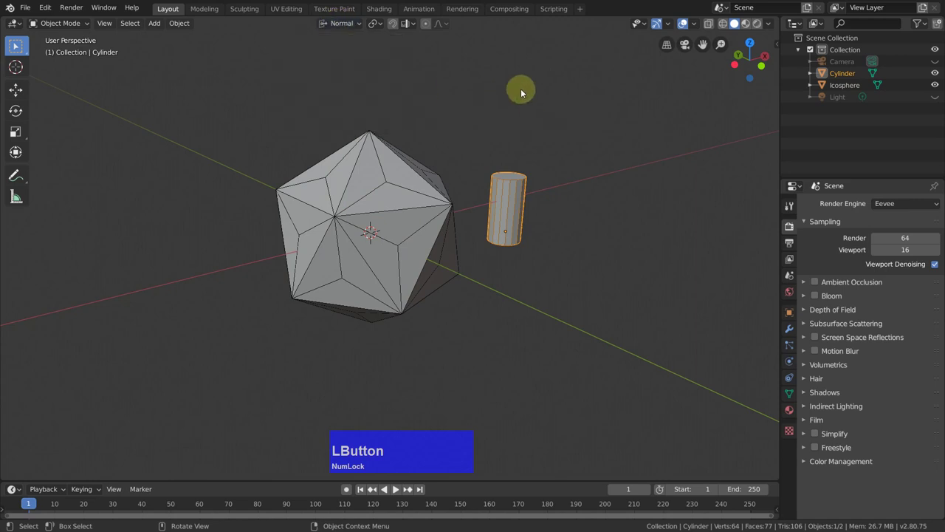
pyautogui.click(375, 24)
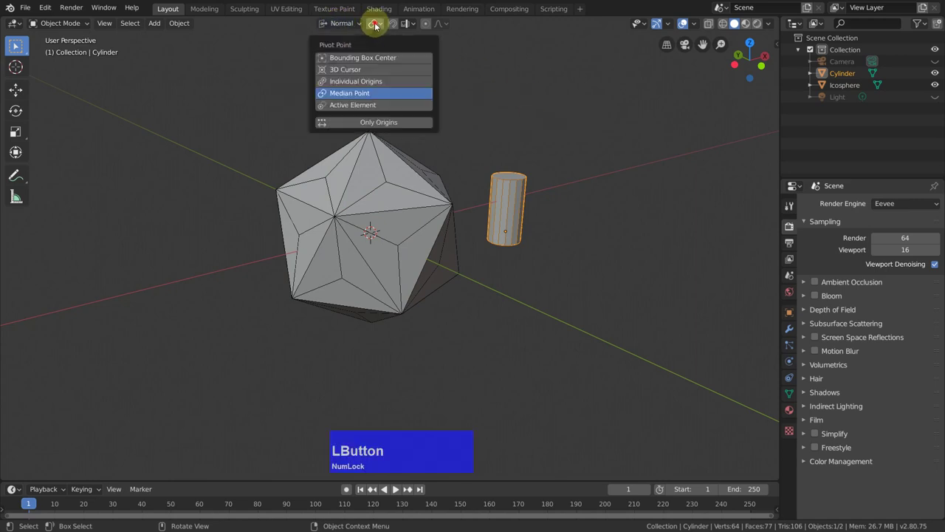
pyautogui.click(359, 105)
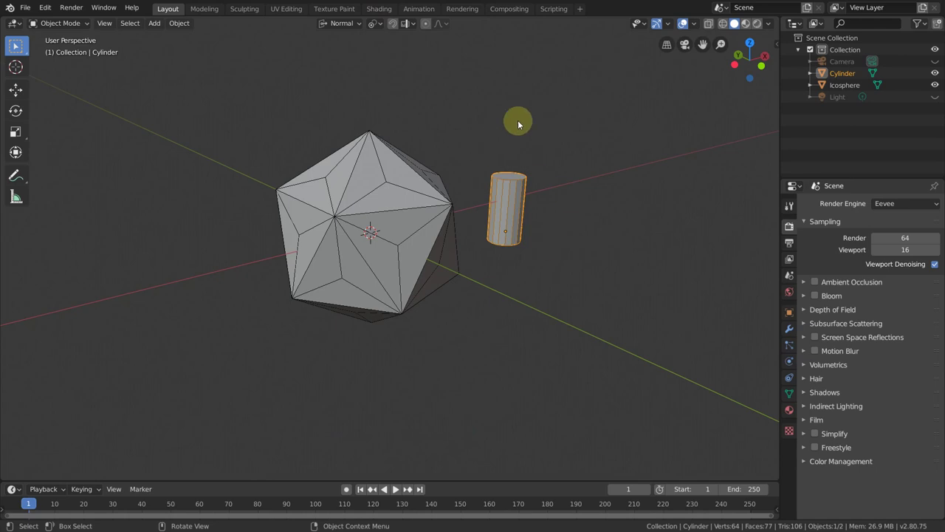
# Turn on snapping set to Vertex with snap target Center
pyautogui.click(393, 23)
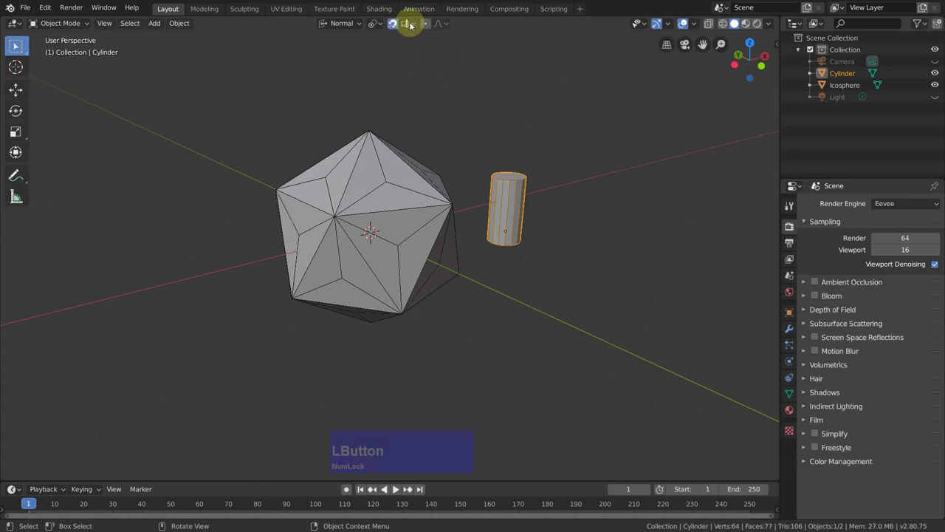
pyautogui.click(406, 23)
pyautogui.click(386, 71)
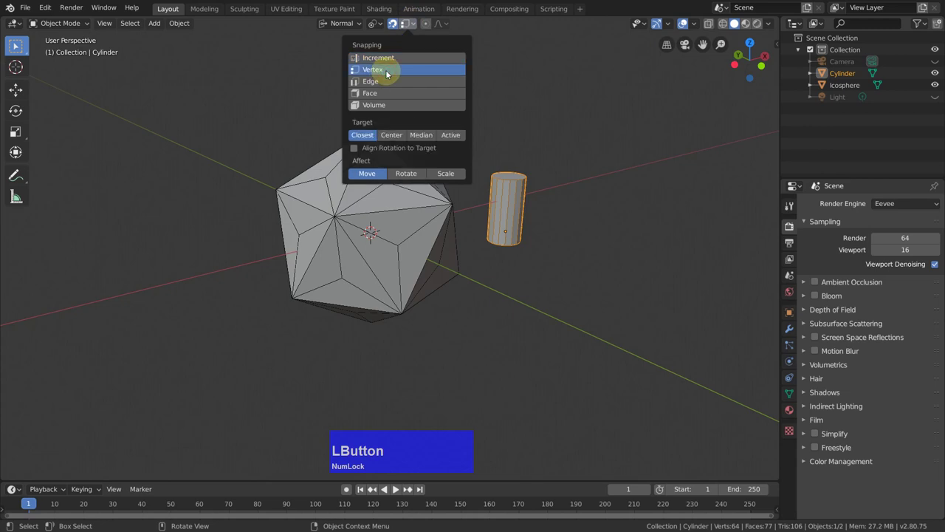
pyautogui.click(391, 134)
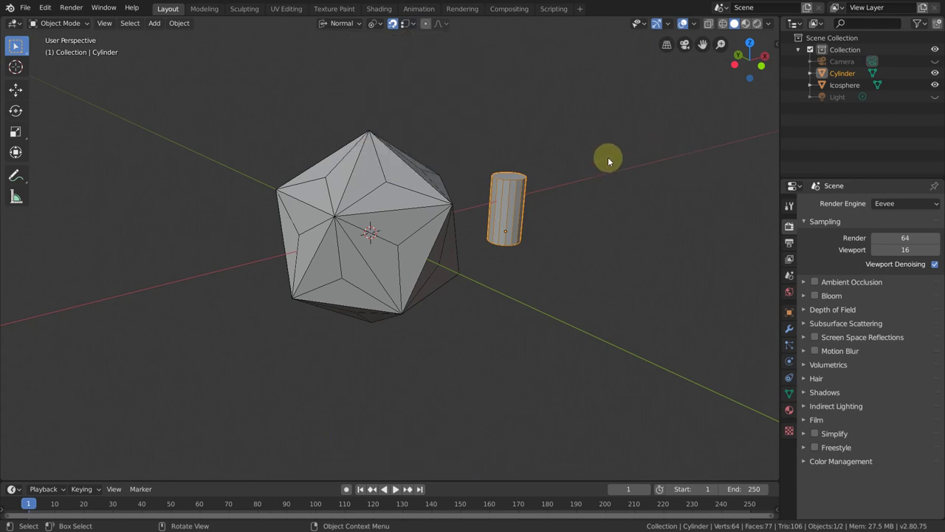
# Snap the cylinder onto an icosphere vertex and place three duplicates on neighbouring vertices
pyautogui.moveTo(613, 153); pyautogui.dragTo(574, 180, button='middle')
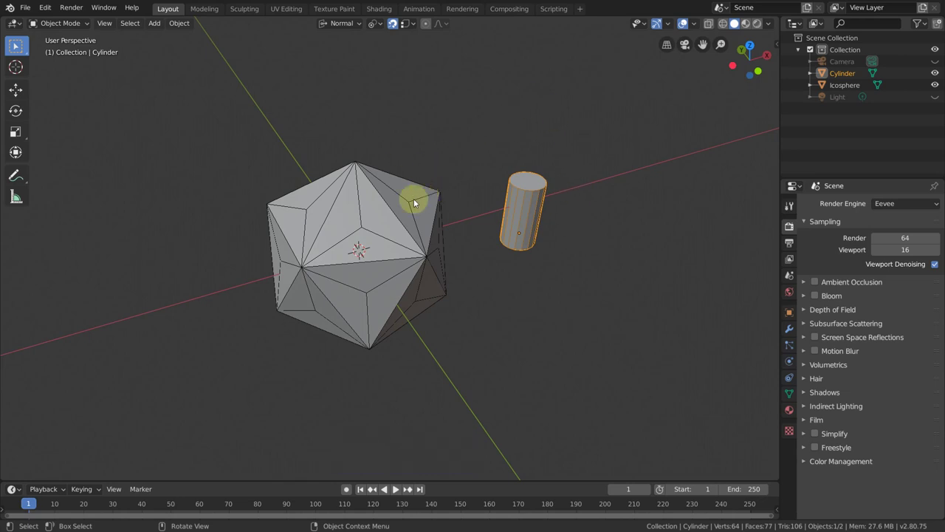
pyautogui.press('g')
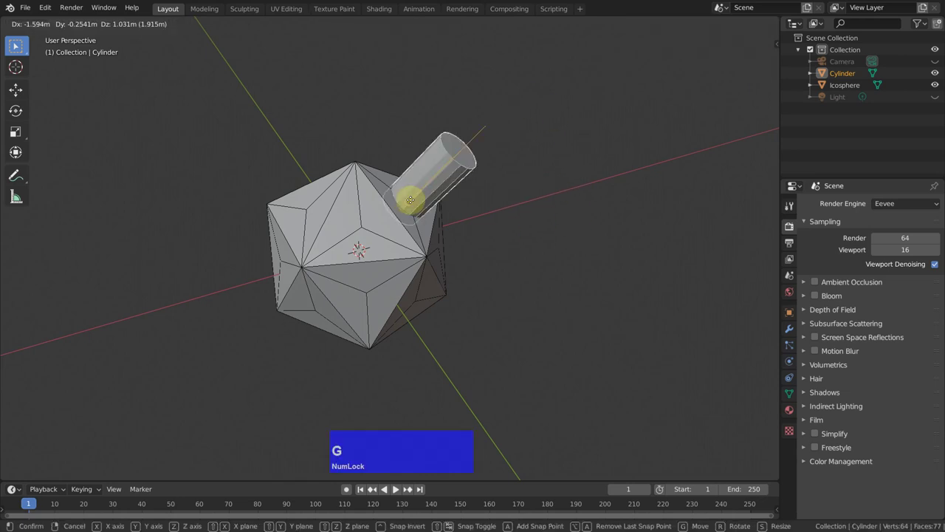
pyautogui.click(411, 202)
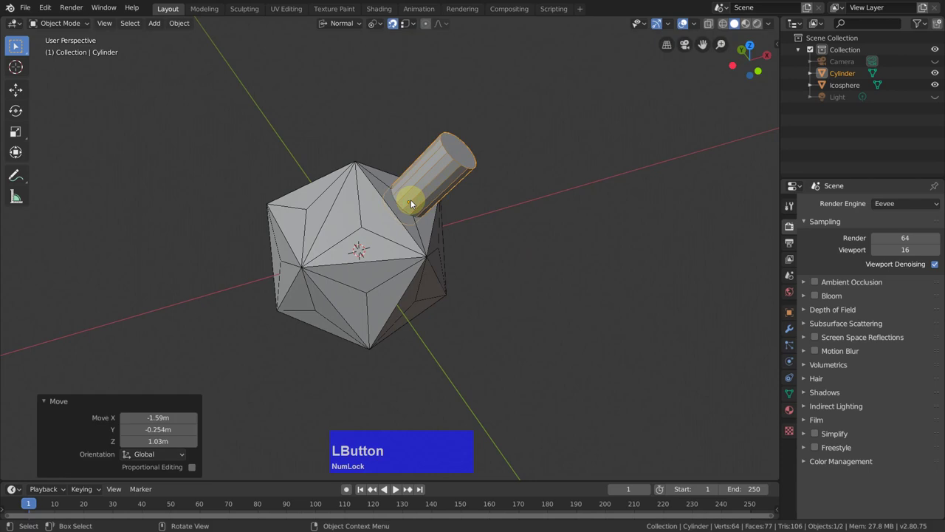
pyautogui.hotkey('shift', 'd')
pyautogui.click(362, 228)
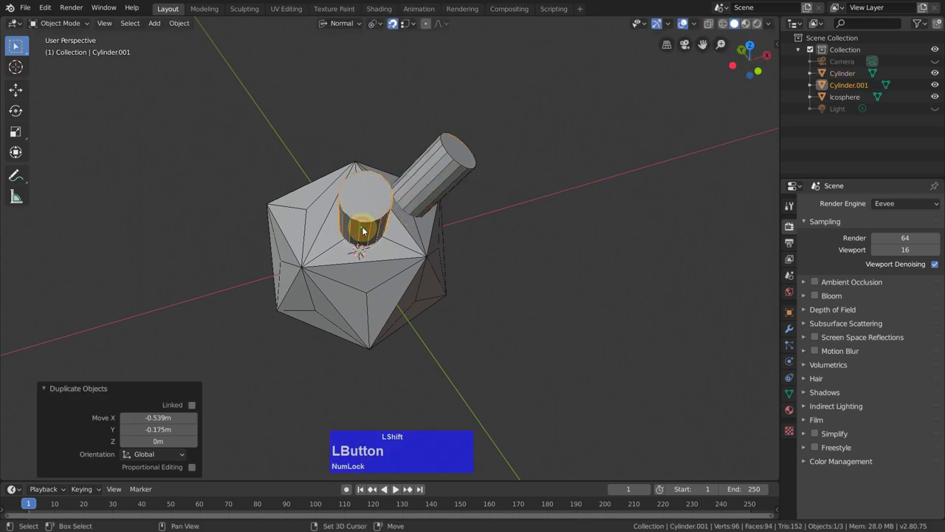
pyautogui.hotkey('shift', 'd')
pyautogui.click(366, 292)
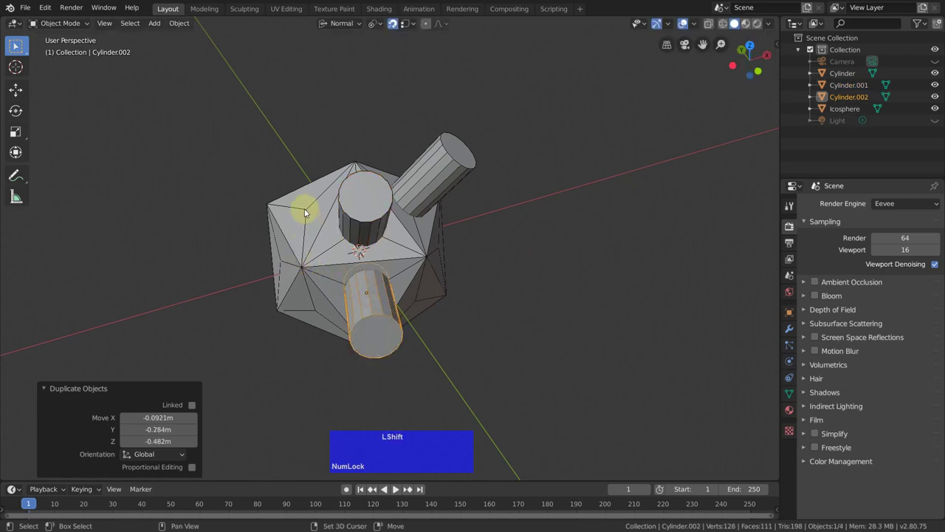
pyautogui.hotkey('shift', 'd')
pyautogui.click(307, 209)
# Reselect the latest cylinder copy and place two more copies on front and right vertices
pyautogui.moveTo(552, 255); pyautogui.dragTo(394, 180, button='middle')
pyautogui.keyDown('shift'); pyautogui.click(393, 169); pyautogui.keyUp('shift')
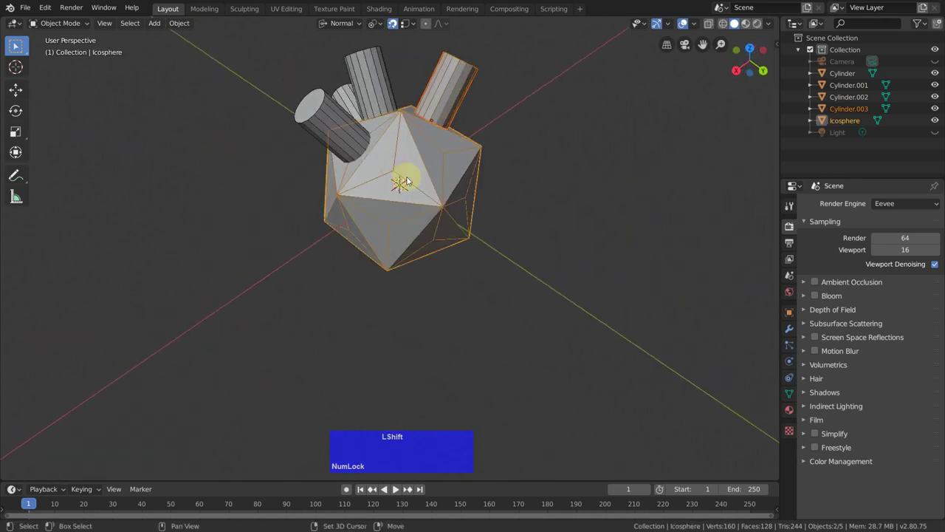
pyautogui.click(449, 98)
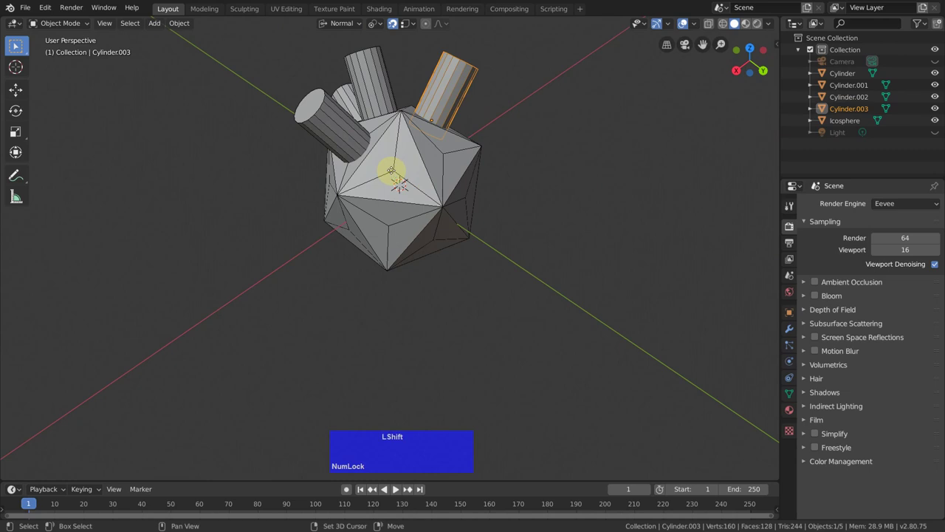
pyautogui.hotkey('shift', 'd')
pyautogui.click(391, 171)
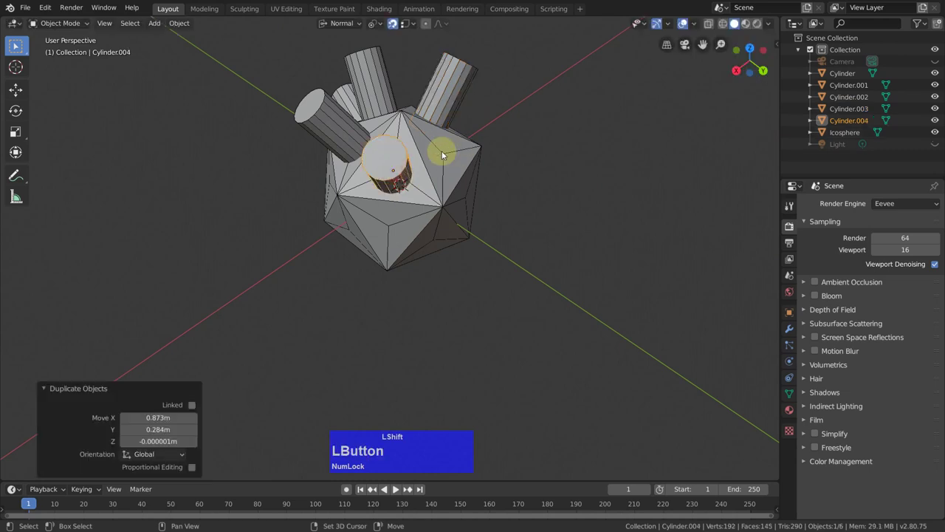
pyautogui.hotkey('shift', 'd')
pyautogui.click(443, 153)
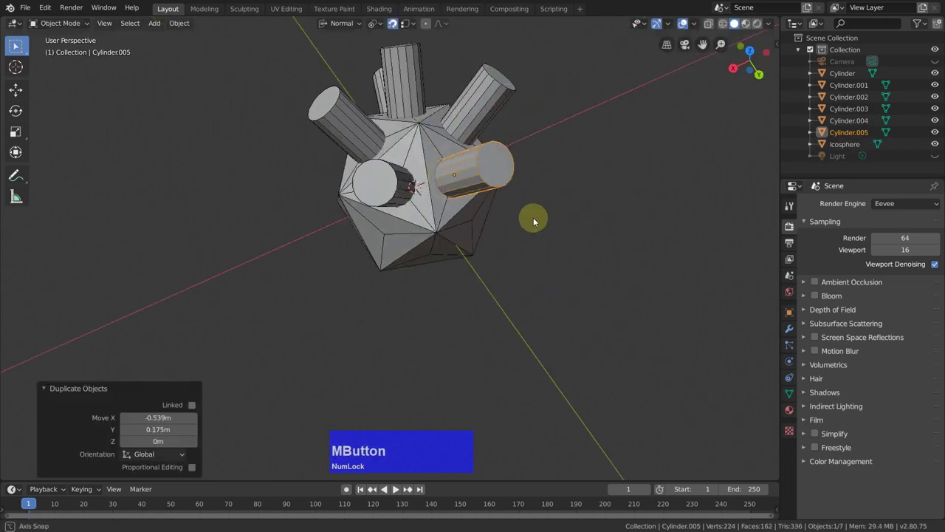
# Place four more cylinder duplicates on uncovered front and lower vertices
pyautogui.moveTo(530, 216); pyautogui.dragTo(426, 173, button='middle')
pyautogui.hotkey('shift', 'd')
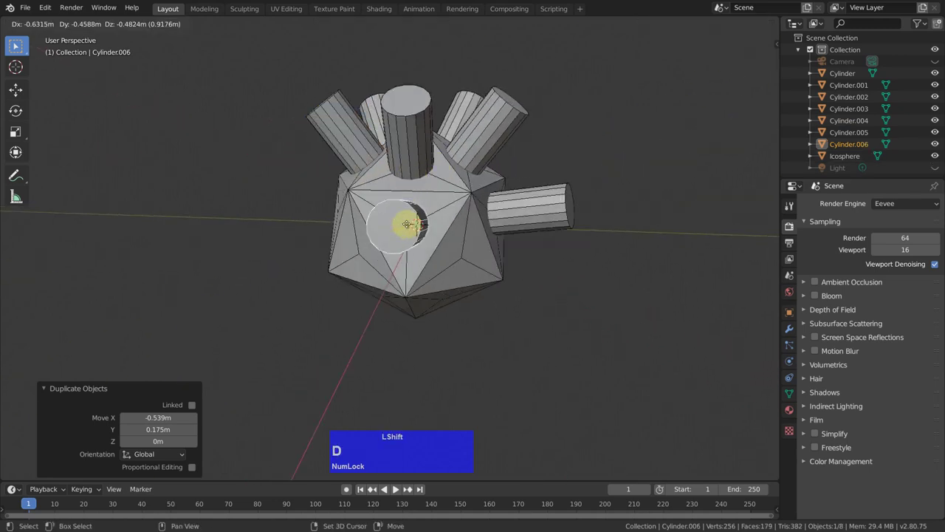
pyautogui.click(407, 223)
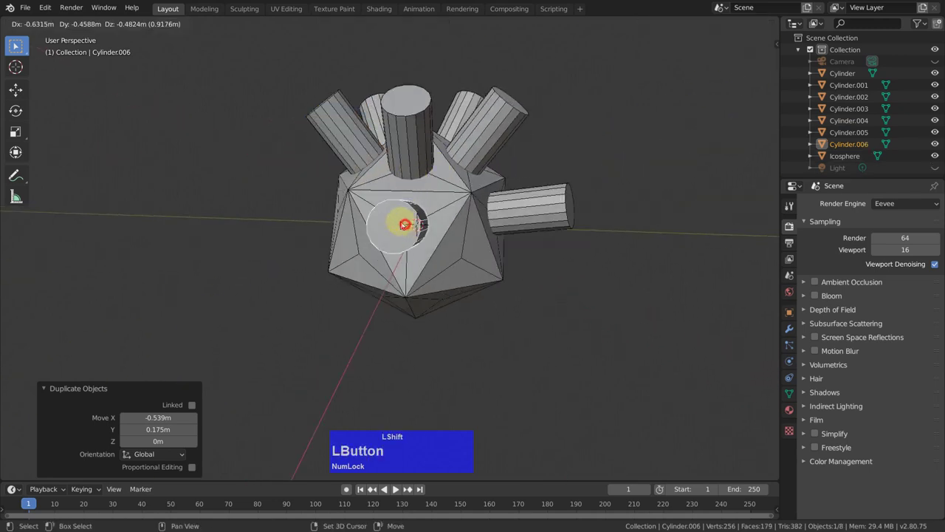
pyautogui.hotkey('shift', 'd')
pyautogui.click(460, 257)
pyautogui.hotkey('shift', 'd')
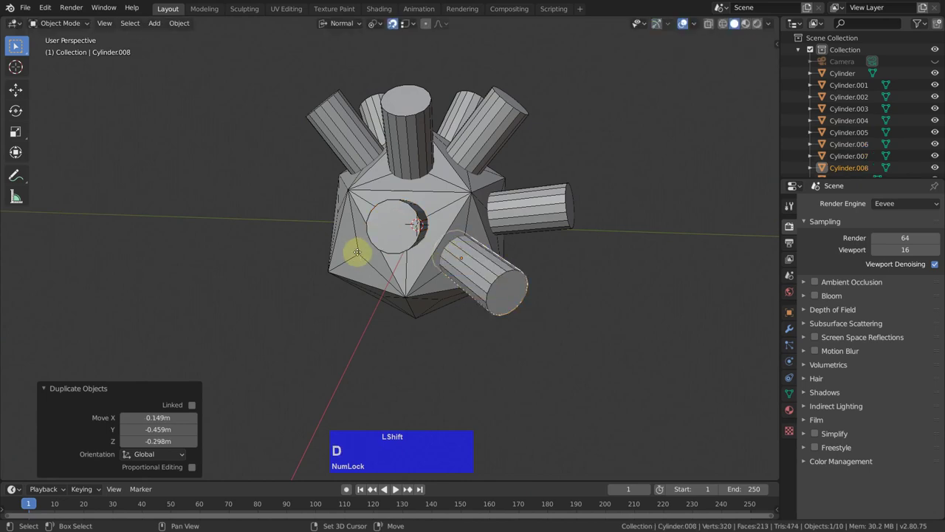
pyautogui.click(359, 255)
pyautogui.moveTo(485, 312); pyautogui.dragTo(545, 300, button='middle')
pyautogui.hotkey('shift', 'd')
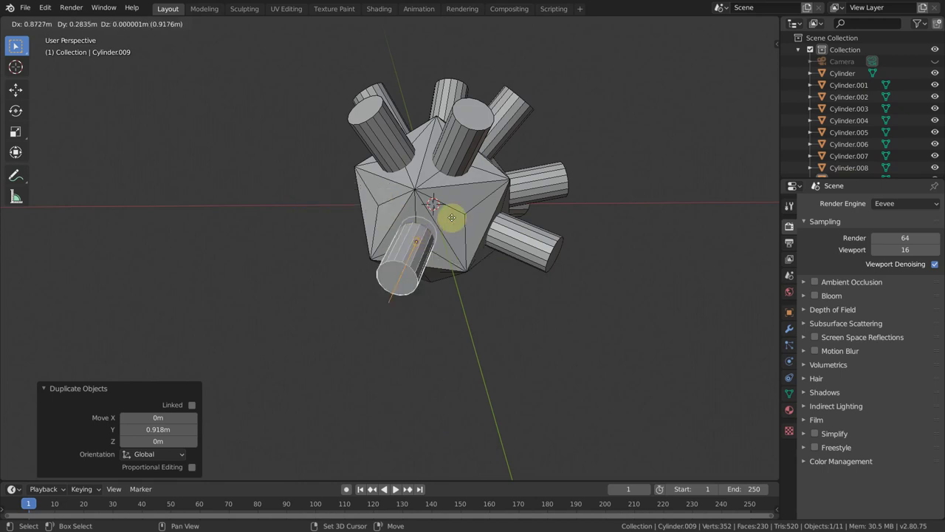
pyautogui.click(466, 213)
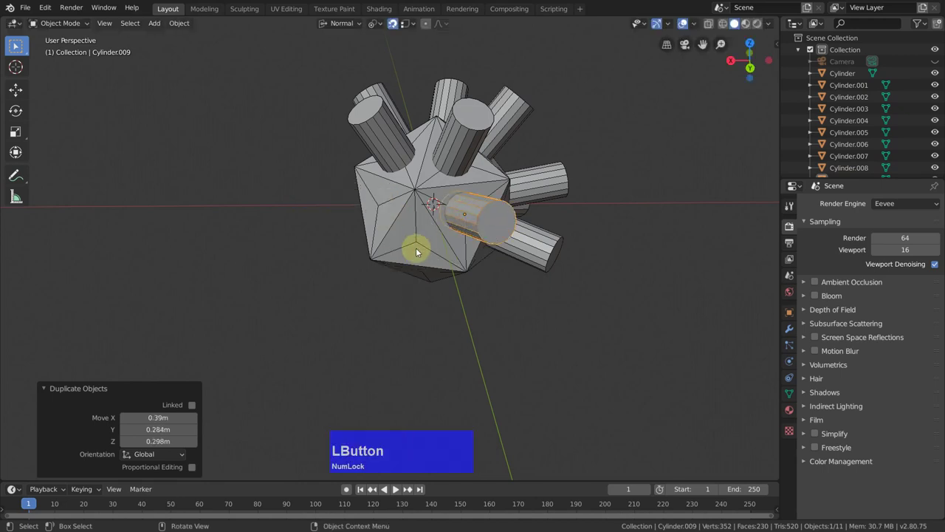
# Place the last five cylinder copies on remaining vertices, up to Cylinder.014
pyautogui.moveTo(451, 256); pyautogui.dragTo(478, 243, button='middle')
pyautogui.hotkey('shift', 'd')
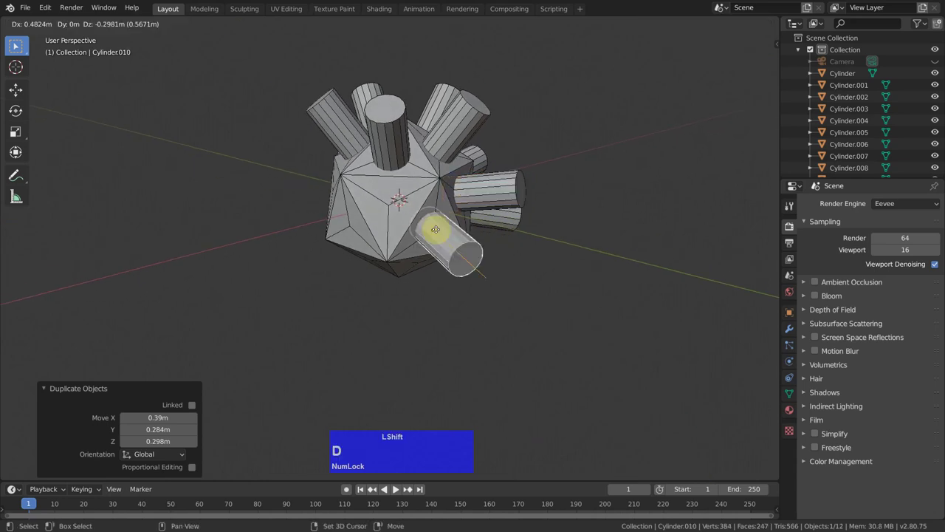
pyautogui.click(435, 229)
pyautogui.hotkey('shift', 'd')
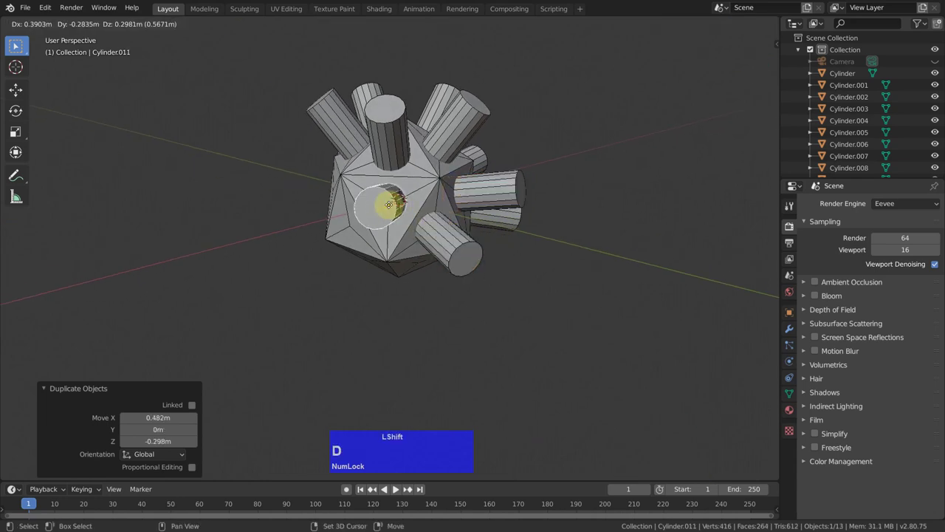
pyautogui.click(389, 206)
pyautogui.moveTo(375, 232)
pyautogui.mouseDown(button='middle')
pyautogui.moveTo(444, 236)
pyautogui.moveTo(372, 237)
pyautogui.mouseUp(button='middle')
pyautogui.hotkey('shift', 'd')
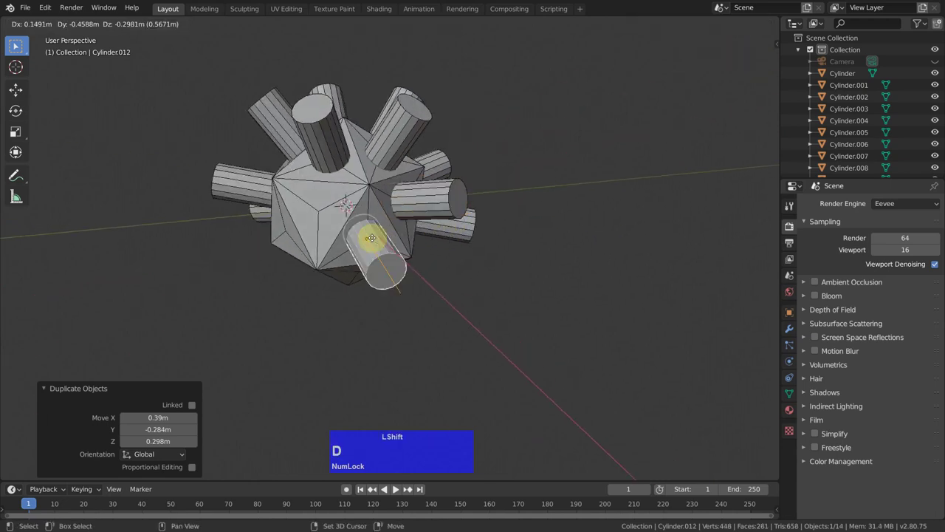
pyautogui.click(370, 237)
pyautogui.hotkey('shift', 'd')
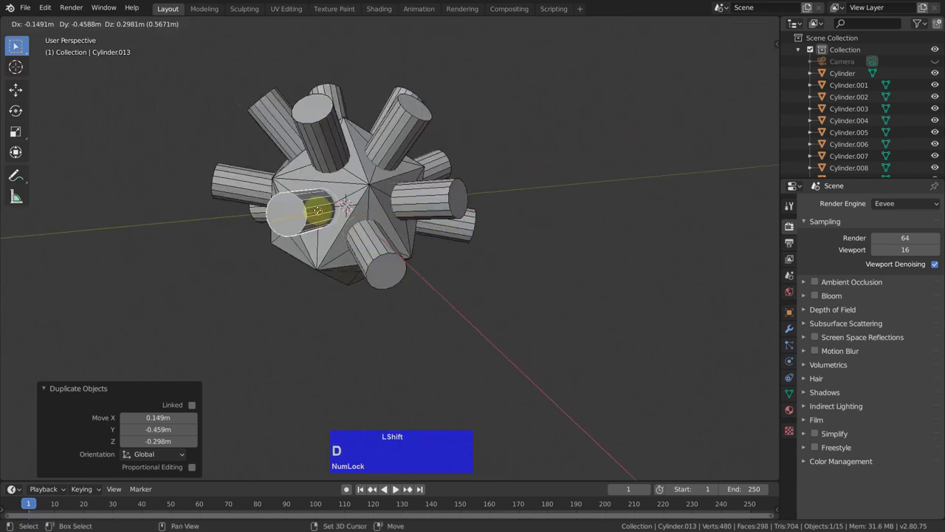
pyautogui.click(314, 233)
pyautogui.moveTo(314, 239); pyautogui.dragTo(354, 237, button='middle')
pyautogui.hotkey('shift', 'd')
pyautogui.click(361, 237)
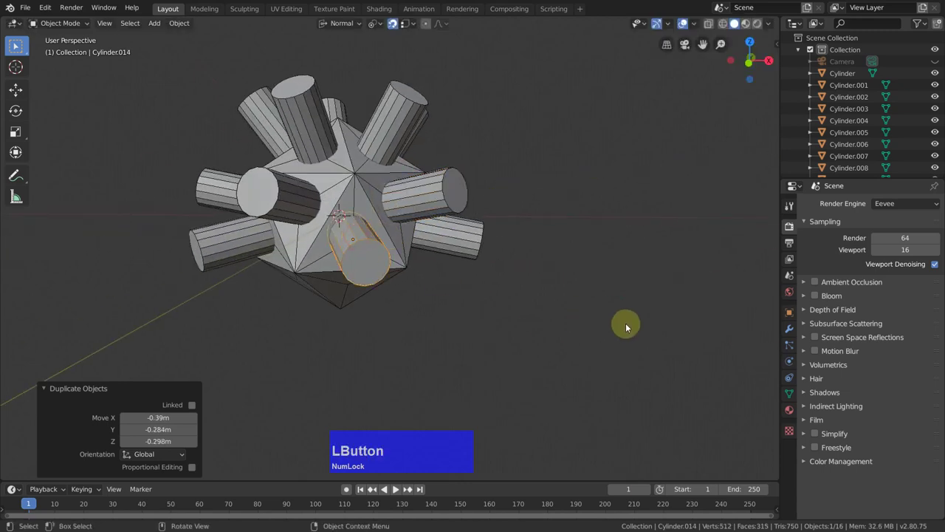
pyautogui.moveTo(626, 323)
pyautogui.mouseDown(button='middle')
pyautogui.moveTo(642, 288)
pyautogui.moveTo(626, 342)
pyautogui.mouseUp(button='middle')
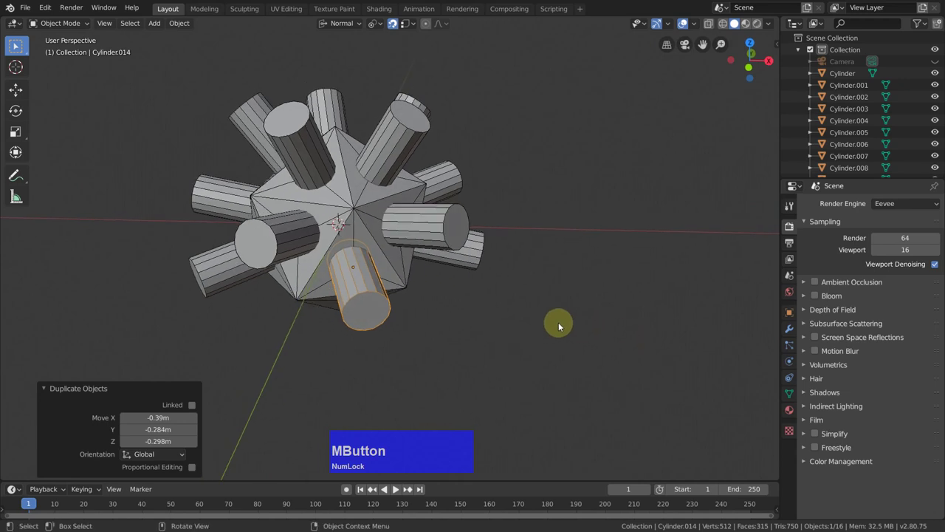
# Select the icosphere, enter Edit Mode, and pick one vertex in vertex select mode
pyautogui.click(366, 222)
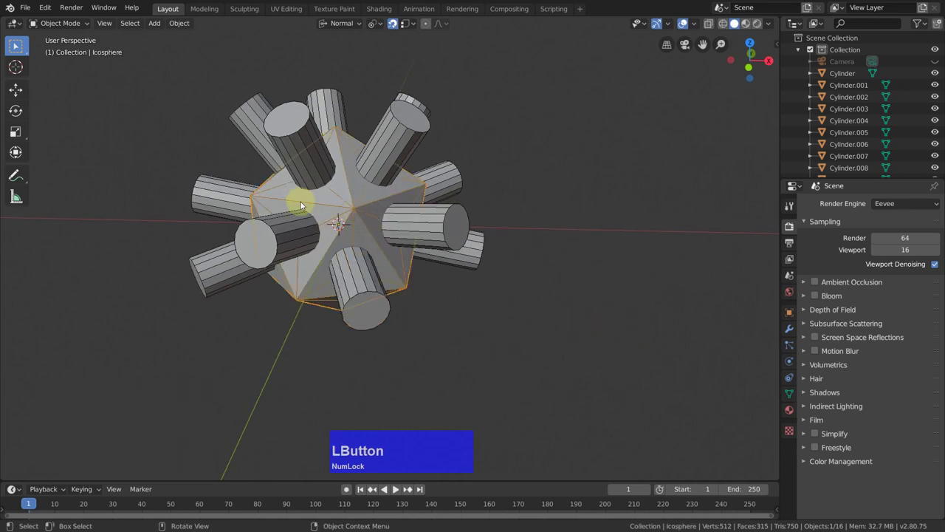
pyautogui.moveTo(572, 347); pyautogui.dragTo(632, 330, button='middle')
pyautogui.press('Tab')
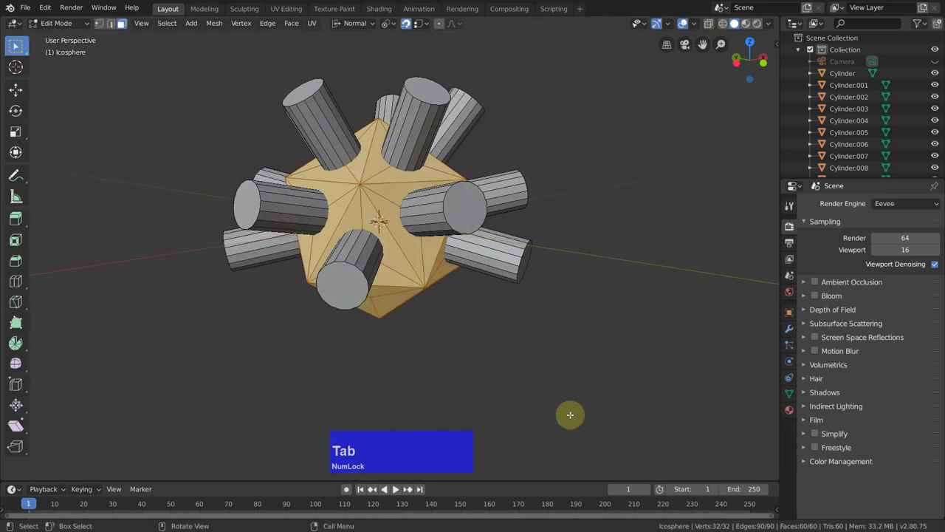
pyautogui.moveTo(561, 406); pyautogui.dragTo(583, 317, button='middle')
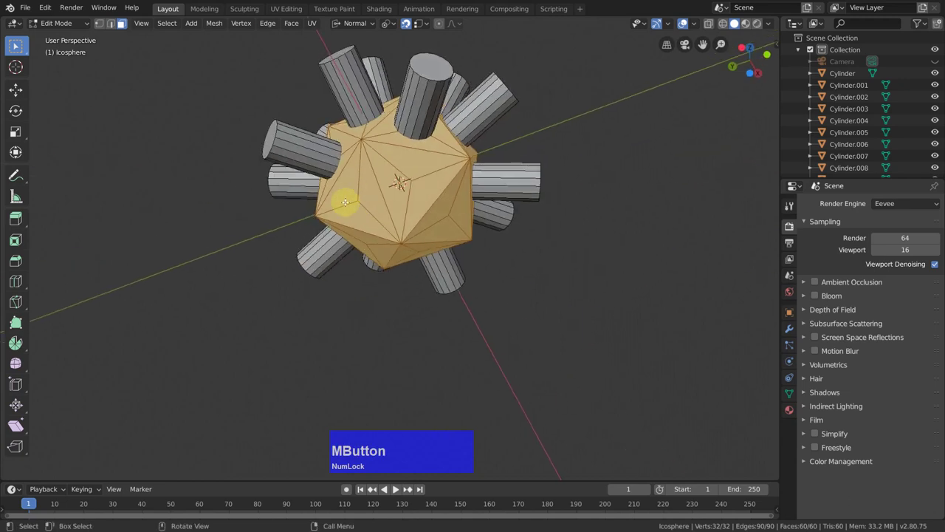
pyautogui.press('1')
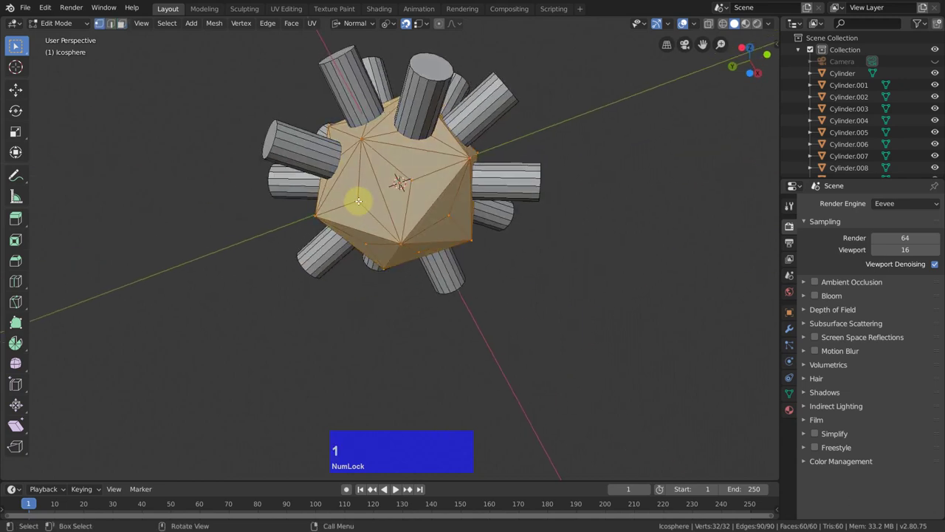
pyautogui.click(358, 201)
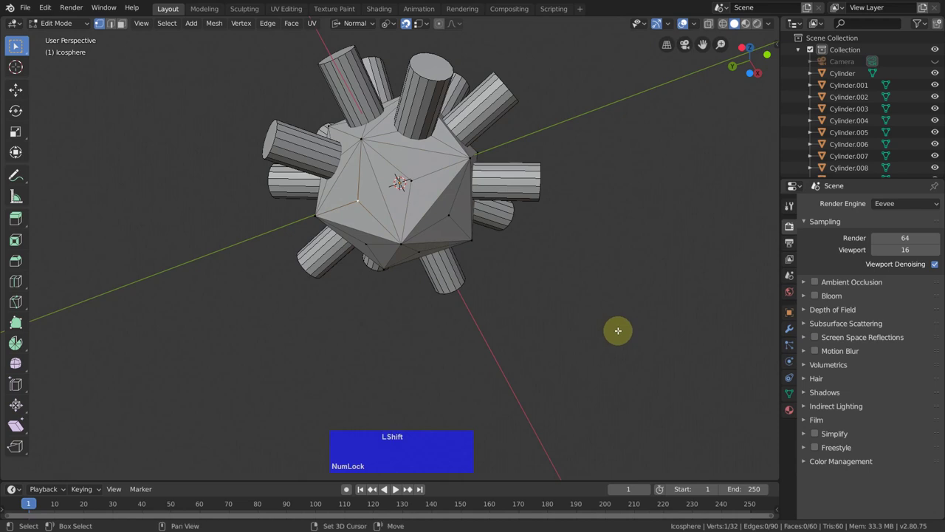
# Select vertices by amount of connecting edges, dissolve them, and return to Object Mode
pyautogui.hotkey('shift', 'g')
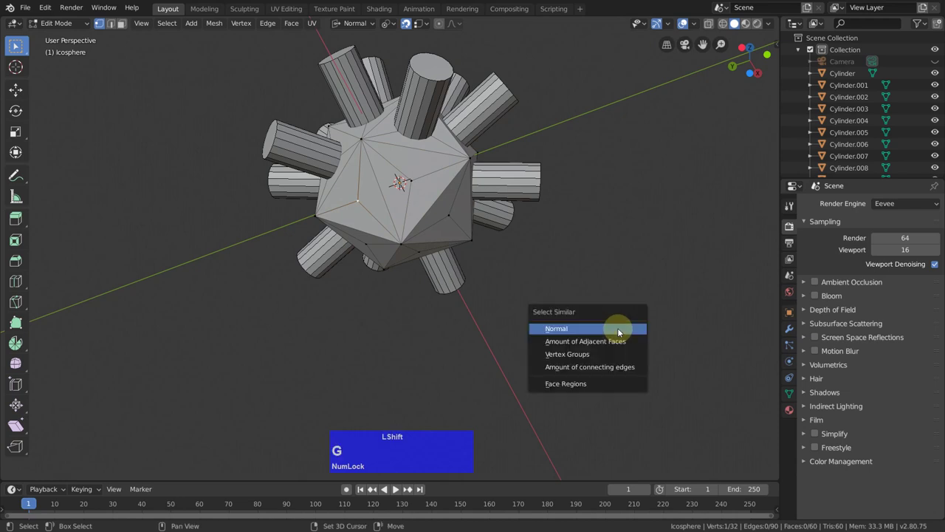
pyautogui.click(597, 367)
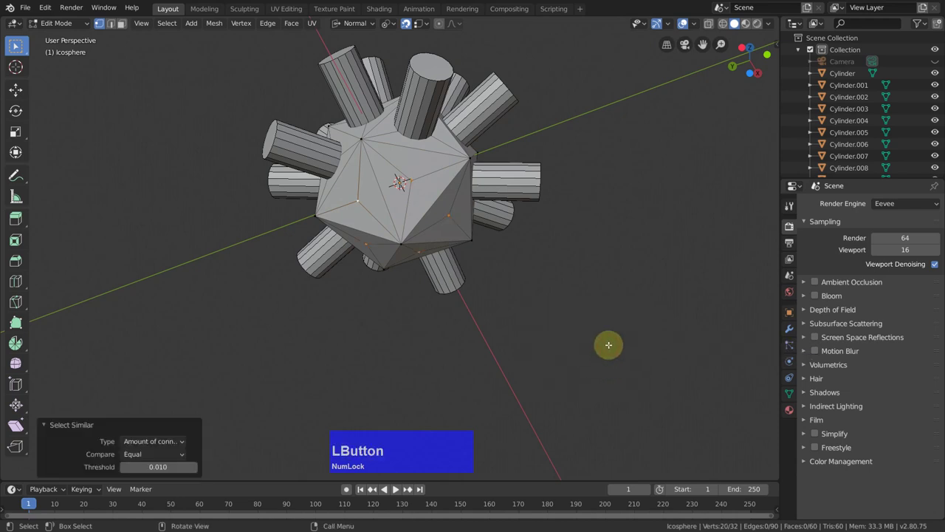
pyautogui.press('x')
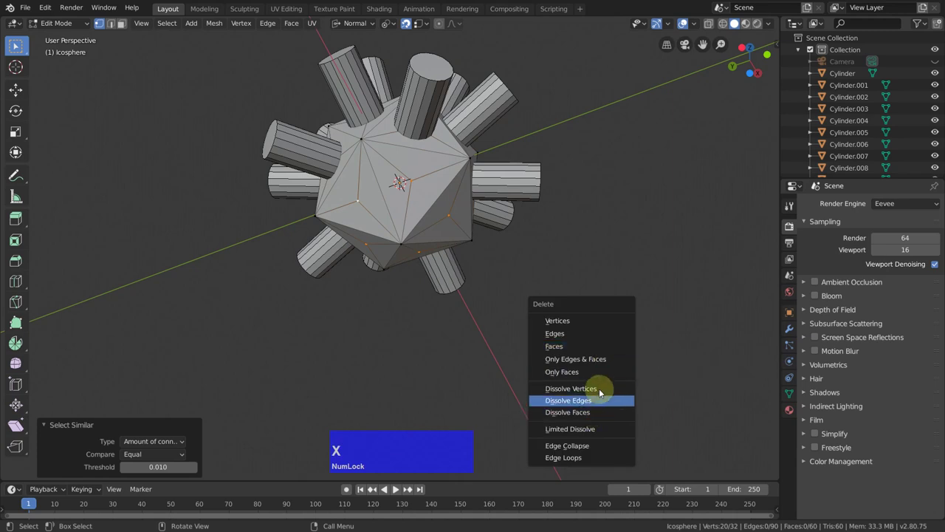
pyautogui.click(598, 389)
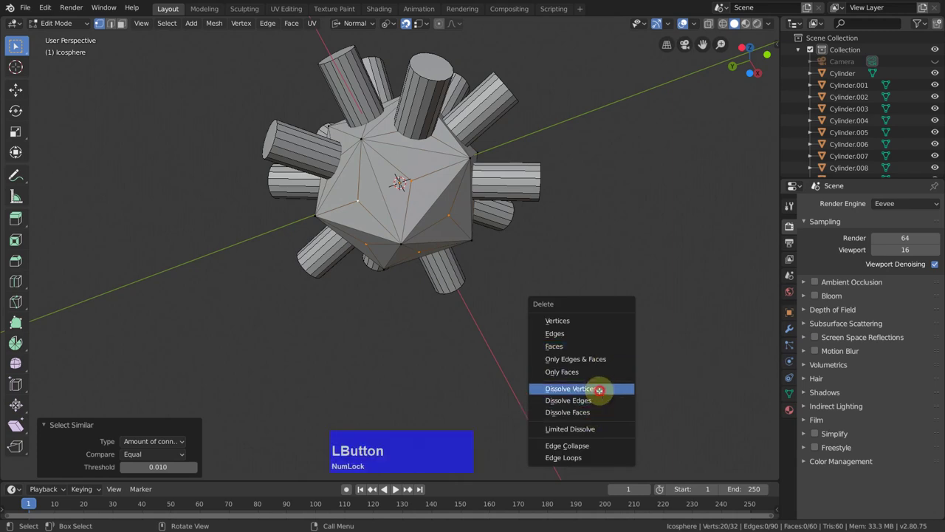
pyautogui.moveTo(633, 308); pyautogui.dragTo(551, 333, button='middle')
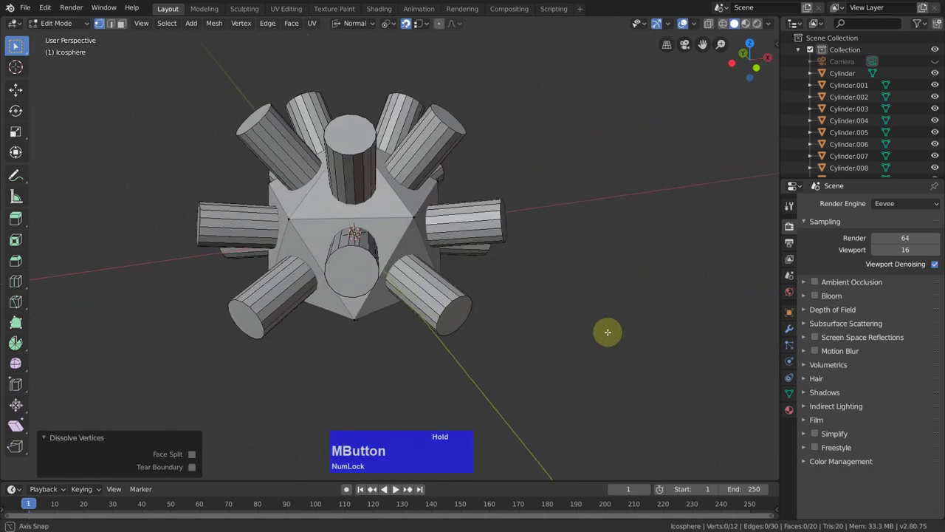
pyautogui.press('Tab')
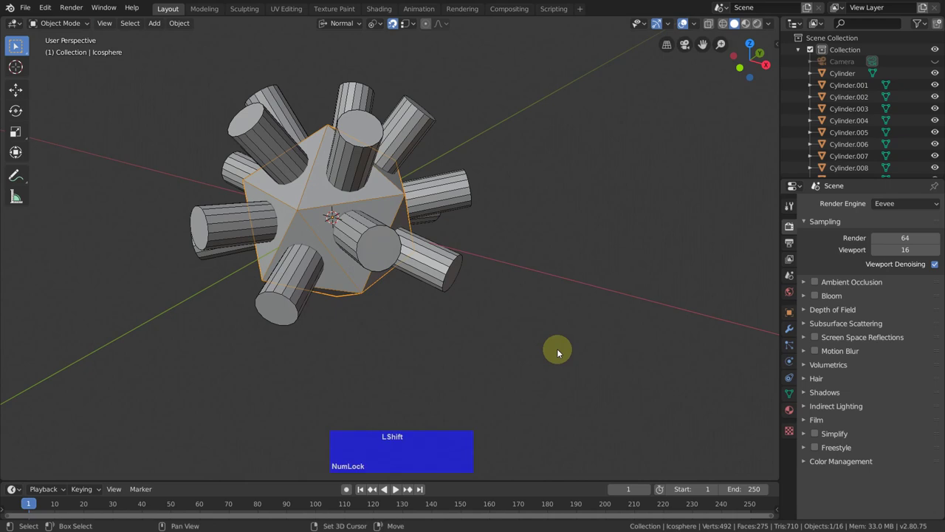
# Select all objects, Ctrl+J them into one 492-vertex Icosphere, and enter Edit Mode
pyautogui.hotkey('shift', 'a')
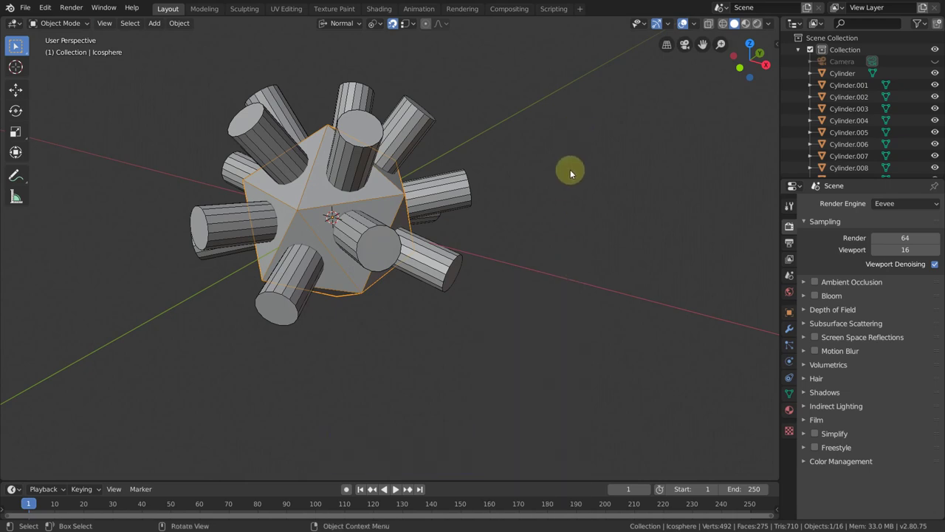
pyautogui.press('a')
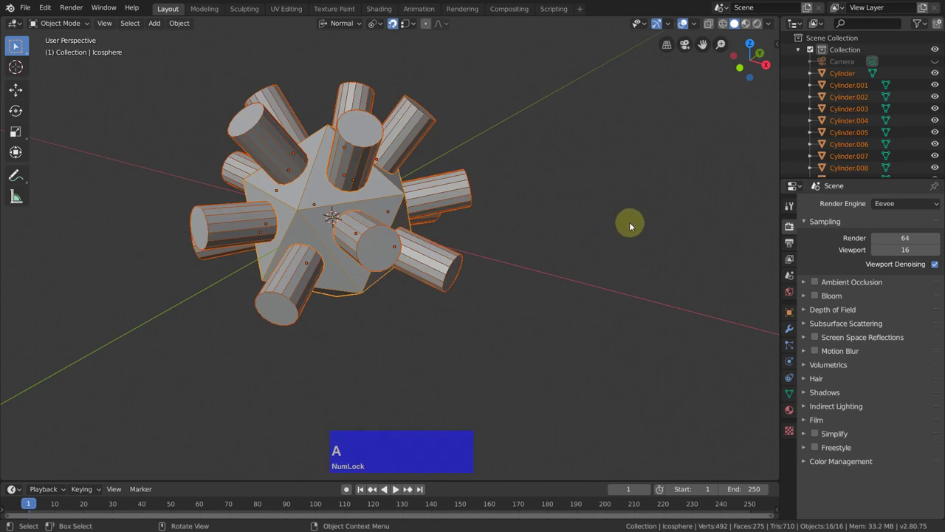
pyautogui.hotkey('ctrl', 'j')
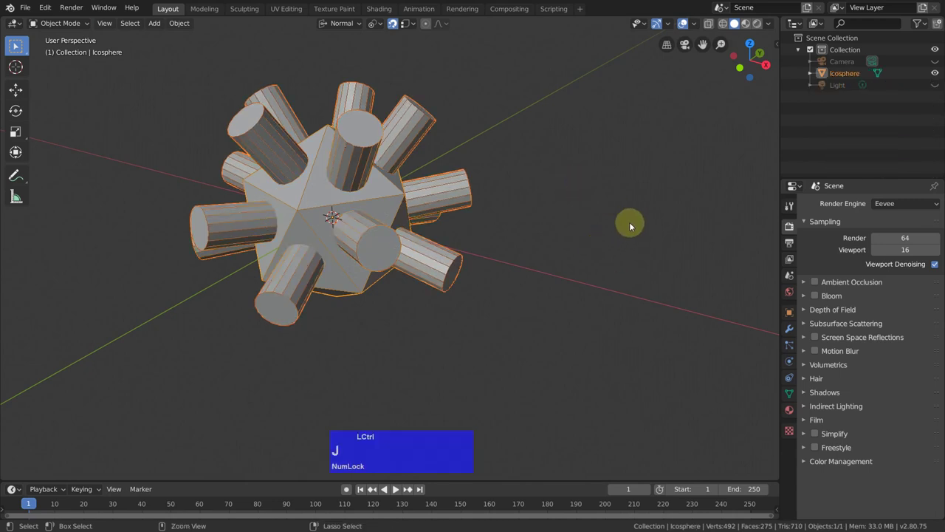
pyautogui.moveTo(610, 253); pyautogui.dragTo(696, 236, button='middle')
pyautogui.press('Tab')
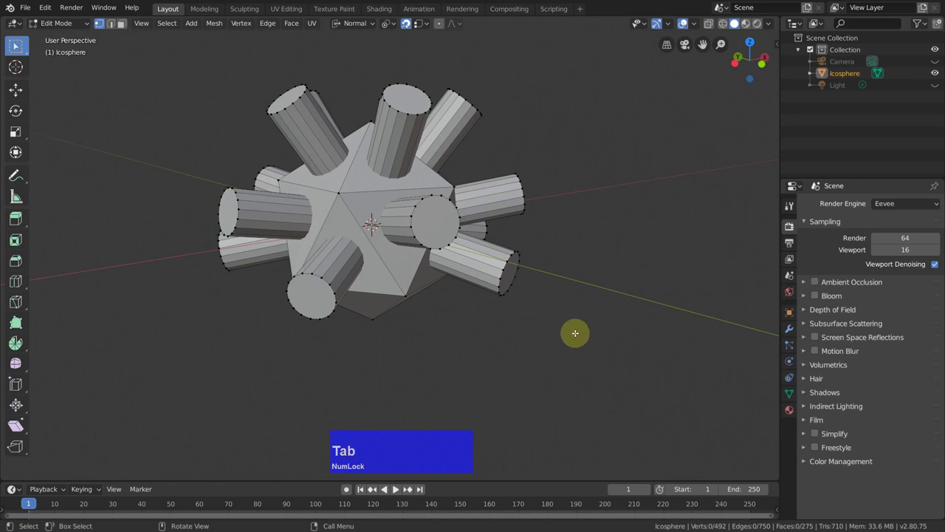
# In edge select mode, select all sharp edges of the joined mesh
pyautogui.click(113, 23)
pyautogui.click(167, 23)
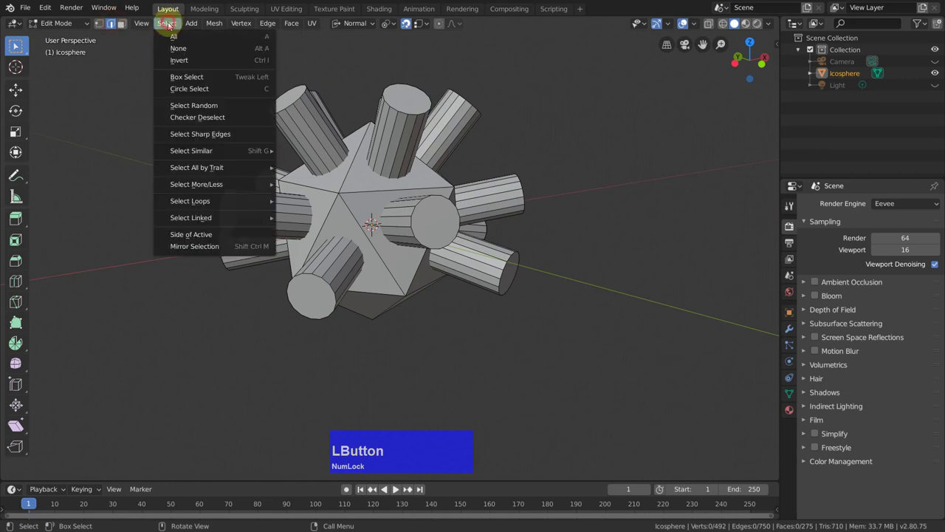
pyautogui.click(197, 134)
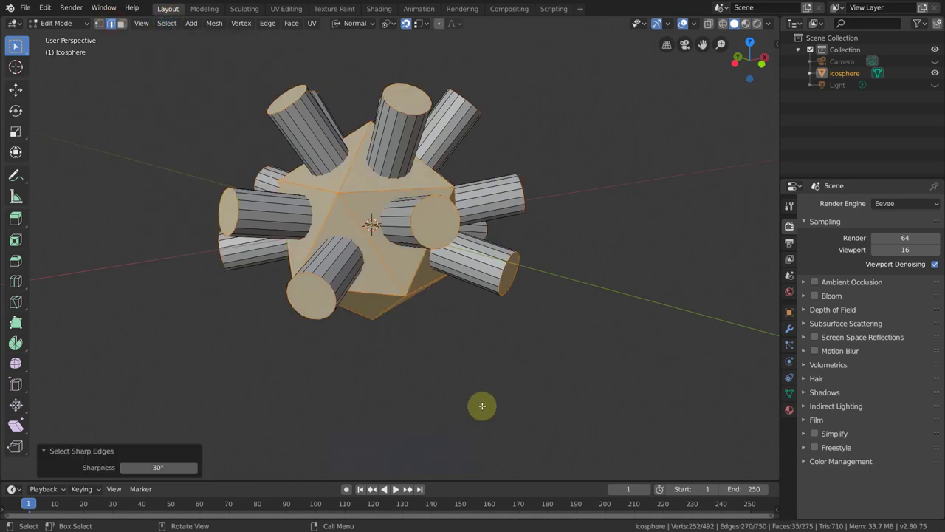
# Bevel the sharp edges 0.0111 m with 2 segments and profile 1.000, then exit Edit Mode
pyautogui.hotkey('ctrl', 'b')
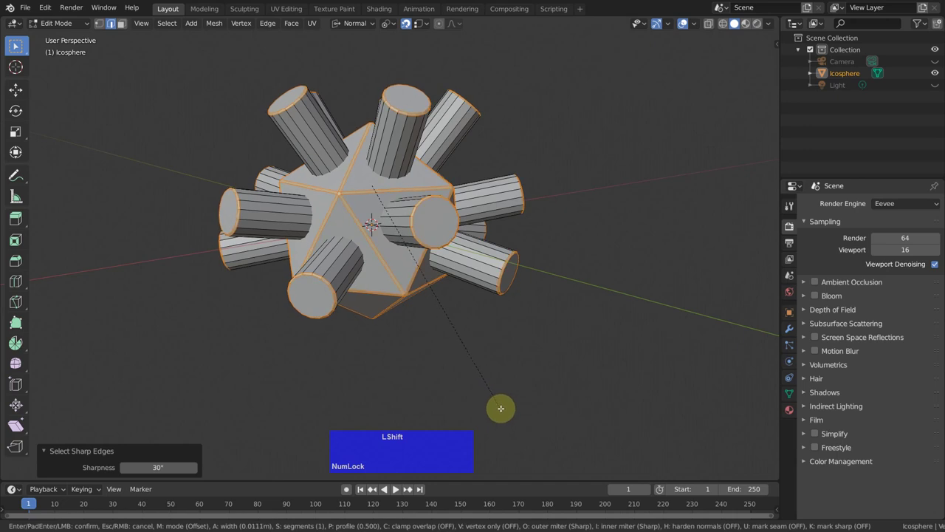
pyautogui.click(500, 408)
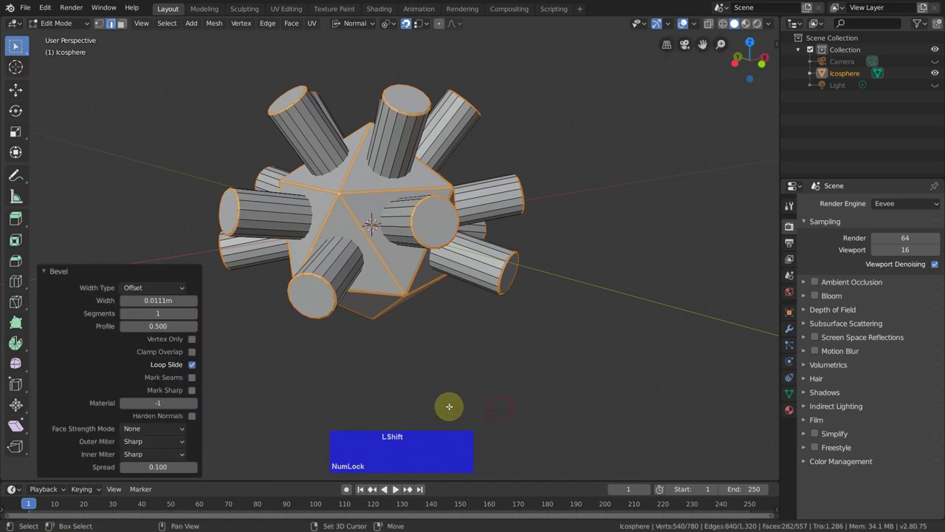
pyautogui.click(191, 313)
pyautogui.moveTo(170, 325); pyautogui.dragTo(222, 326)
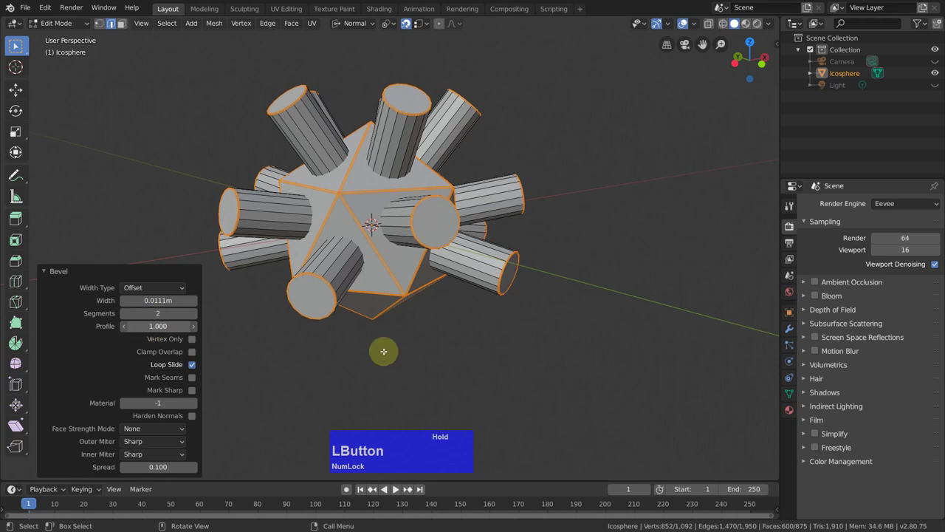
pyautogui.click(672, 345)
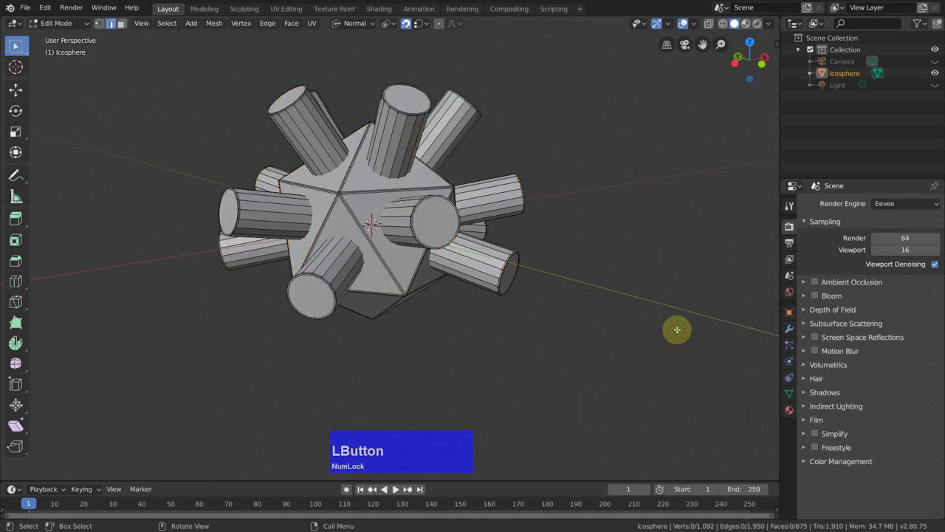
pyautogui.press('Tab')
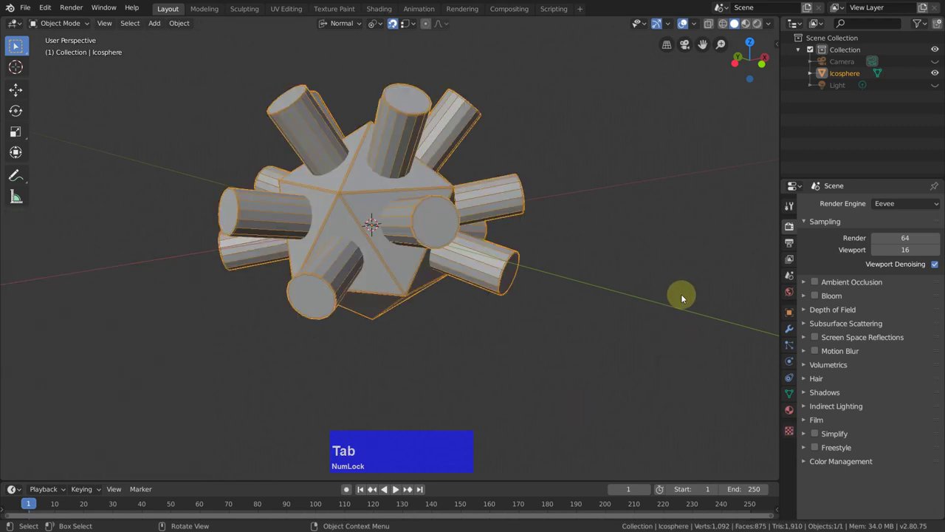
# Turn off the Wireframe overlay and apply Shade Smooth to the joined Icosphere
pyautogui.click(693, 25)
pyautogui.click(622, 217)
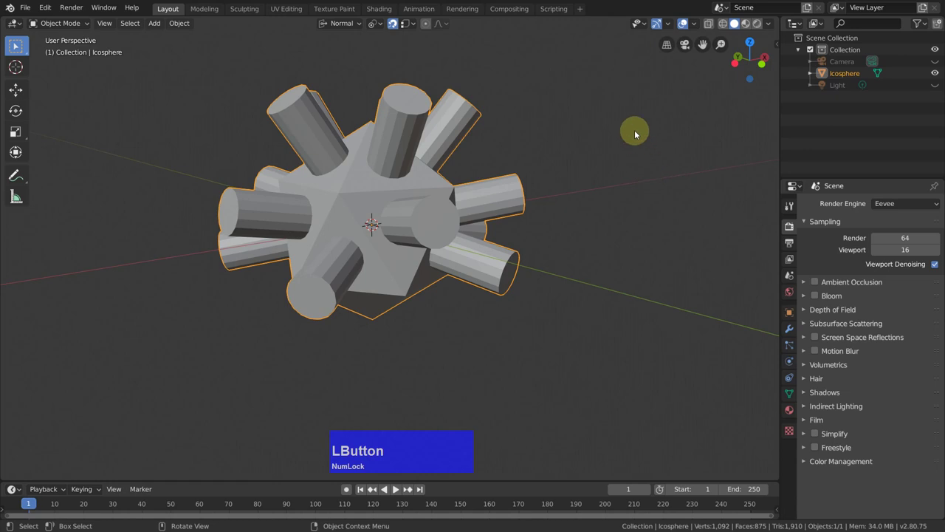
pyautogui.rightClick(627, 129)
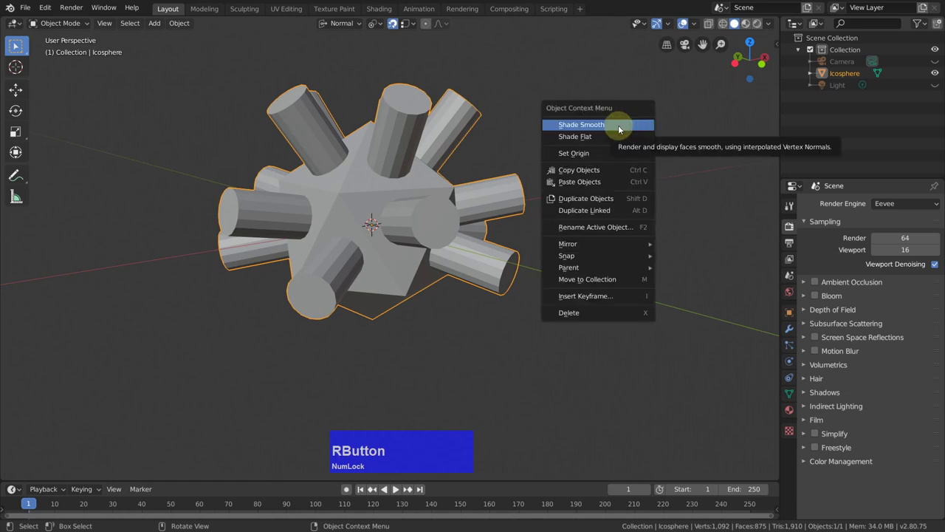
pyautogui.click(618, 125)
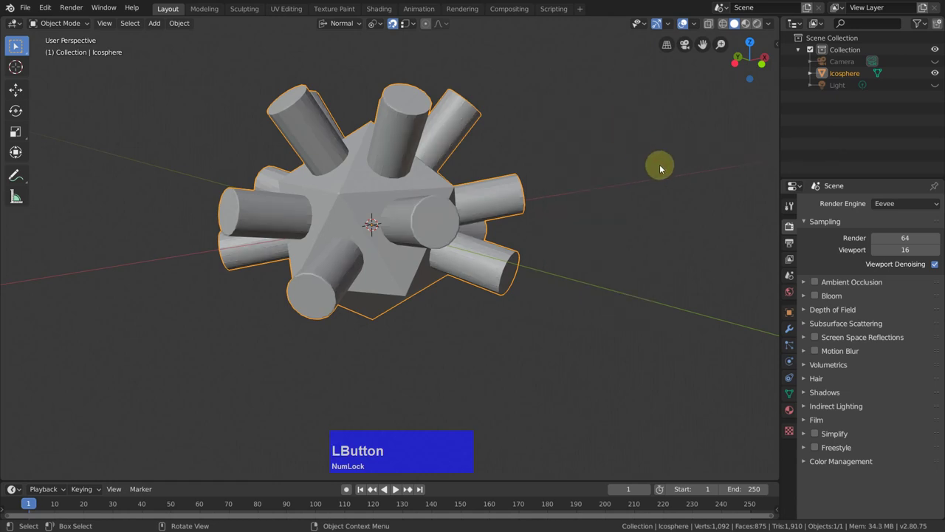
pyautogui.moveTo(659, 163); pyautogui.dragTo(362, 118, button='middle')
pyautogui.keyDown('shift'); pyautogui.moveTo(618, 200); pyautogui.dragTo(629, 196, button='middle'); pyautogui.keyUp('shift')
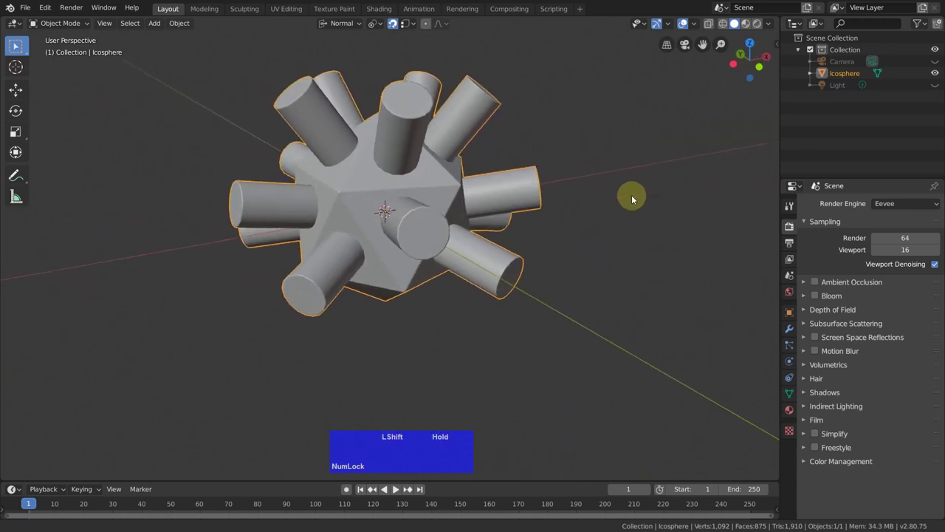
# Add a Catmull-Clark Subdivision Surface modifier with Render and Viewport levels both 1
pyautogui.click(790, 330)
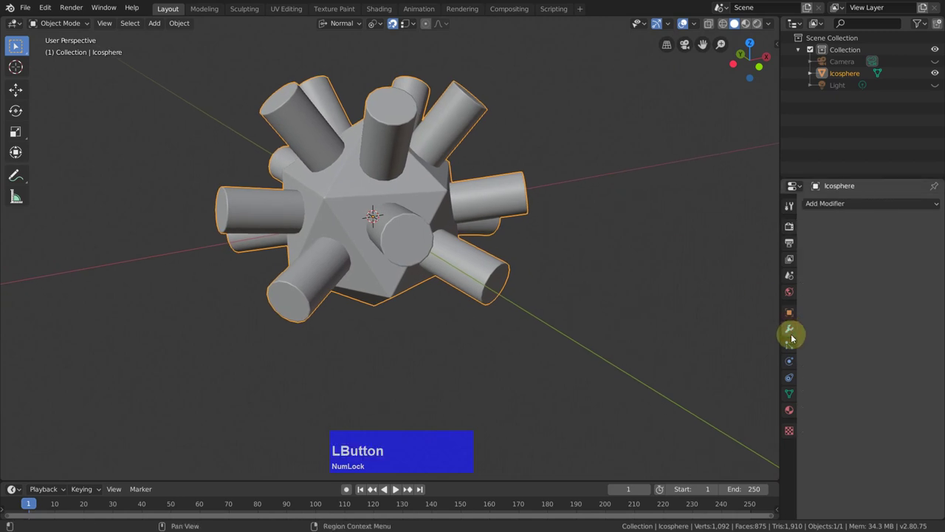
pyautogui.click(844, 204)
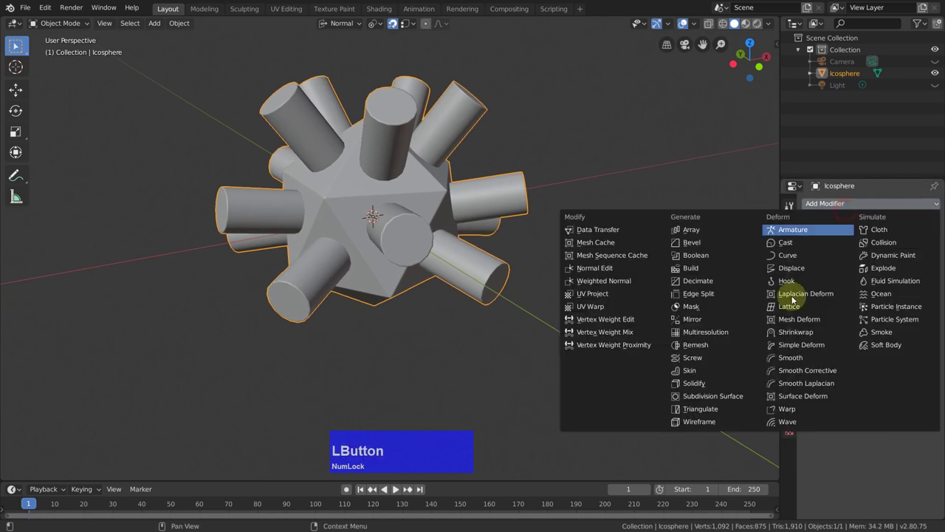
pyautogui.click(713, 397)
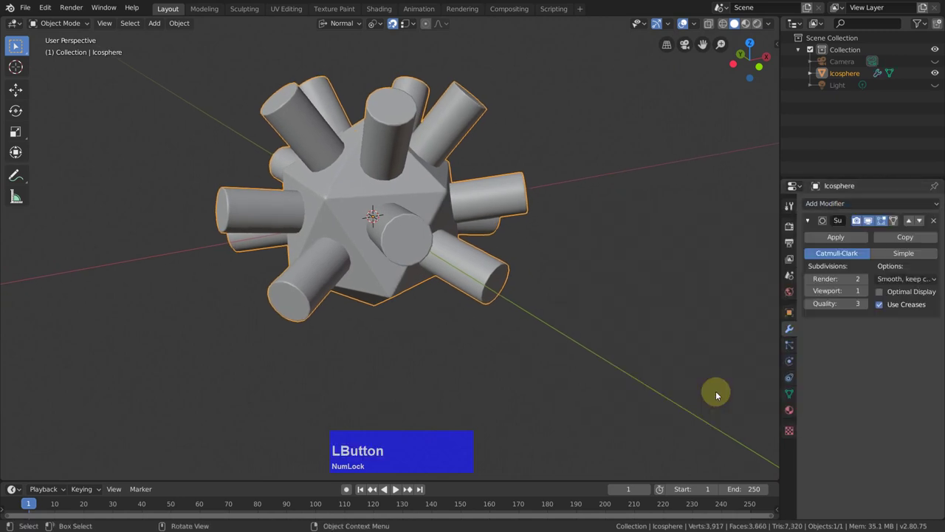
pyautogui.click(808, 278)
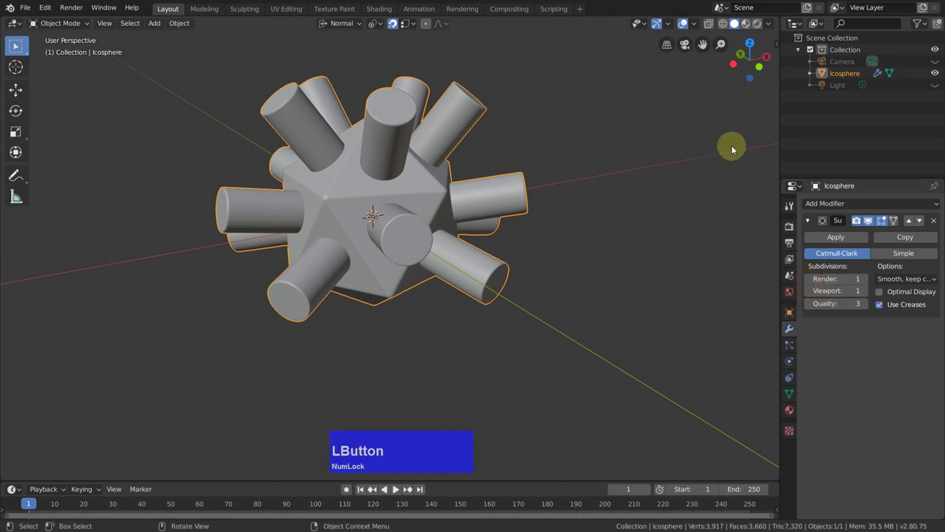
pyautogui.moveTo(730, 146)
pyautogui.mouseDown(button='middle')
pyautogui.moveTo(715, 177)
pyautogui.moveTo(720, 171)
pyautogui.moveTo(672, 173)
pyautogui.mouseUp(button='middle')
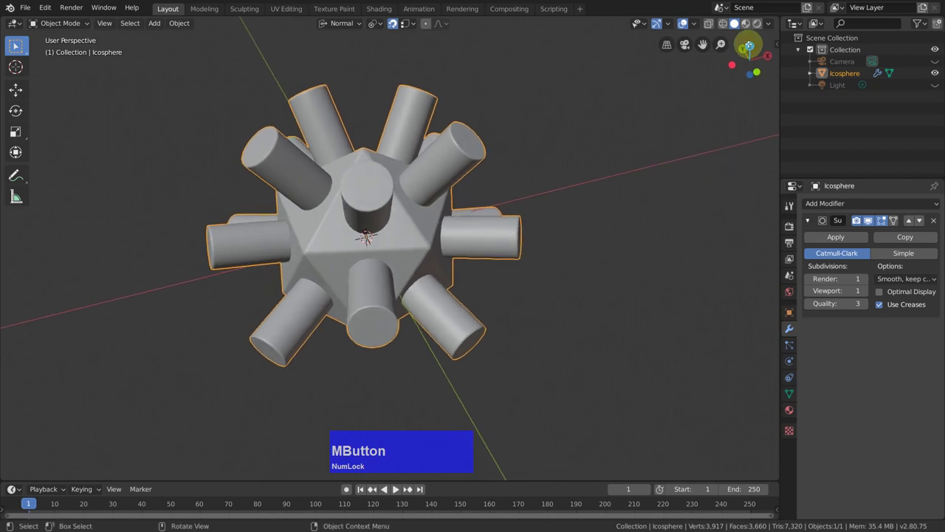
# Set viewport lighting to MatCap and apply a glossier matcap to the spiky Icosphere
pyautogui.click(769, 23)
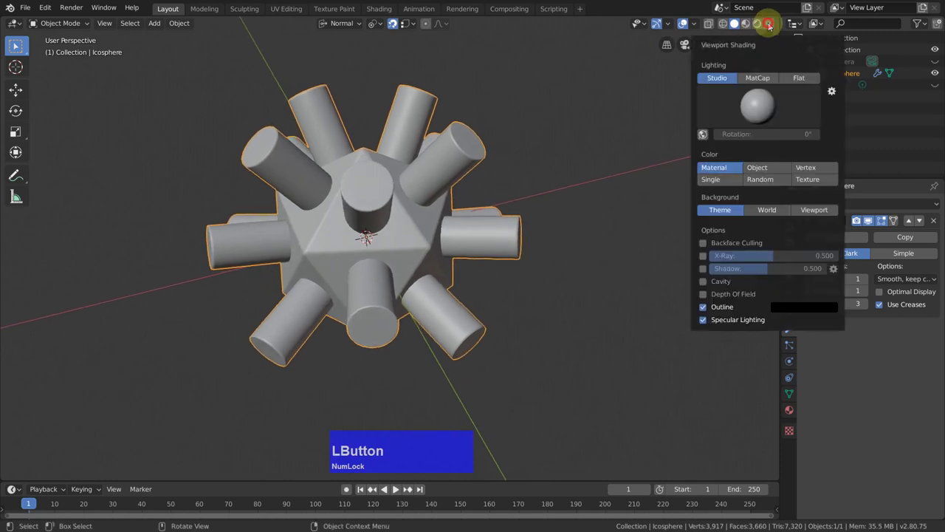
pyautogui.click(756, 77)
pyautogui.click(758, 103)
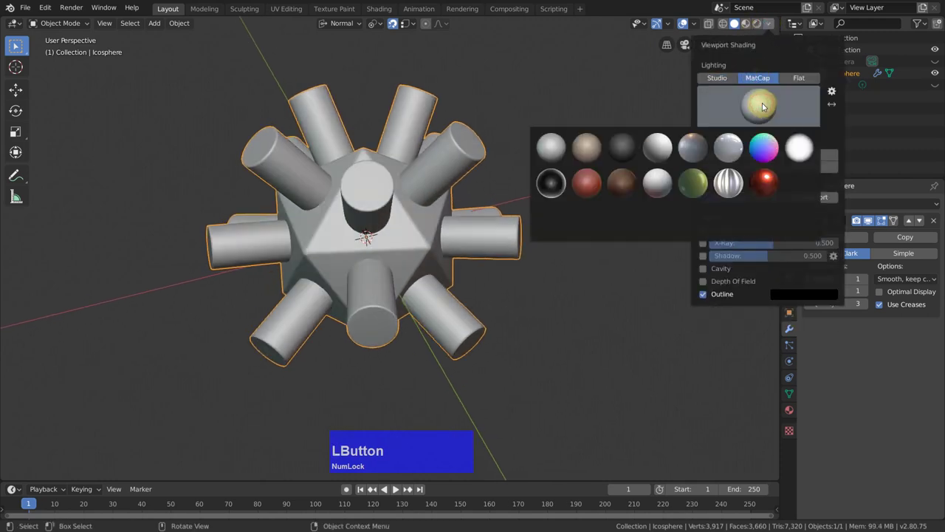
pyautogui.click(736, 149)
pyautogui.moveTo(620, 173)
pyautogui.mouseDown(button='middle')
pyautogui.moveTo(626, 192)
pyautogui.moveTo(589, 153)
pyautogui.moveTo(545, 140)
pyautogui.moveTo(485, 160)
pyautogui.moveTo(422, 147)
pyautogui.moveTo(416, 108)
pyautogui.moveTo(533, 98)
pyautogui.moveTo(631, 158)
pyautogui.moveTo(593, 219)
pyautogui.moveTo(612, 247)
pyautogui.moveTo(646, 258)
pyautogui.moveTo(618, 254)
pyautogui.moveTo(629, 259)
pyautogui.moveTo(628, 249)
pyautogui.mouseUp(button='middle')
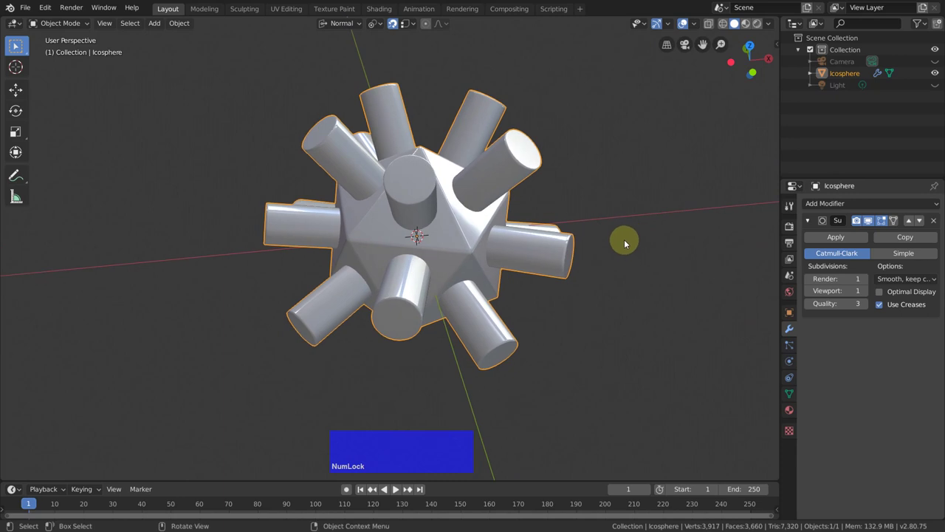